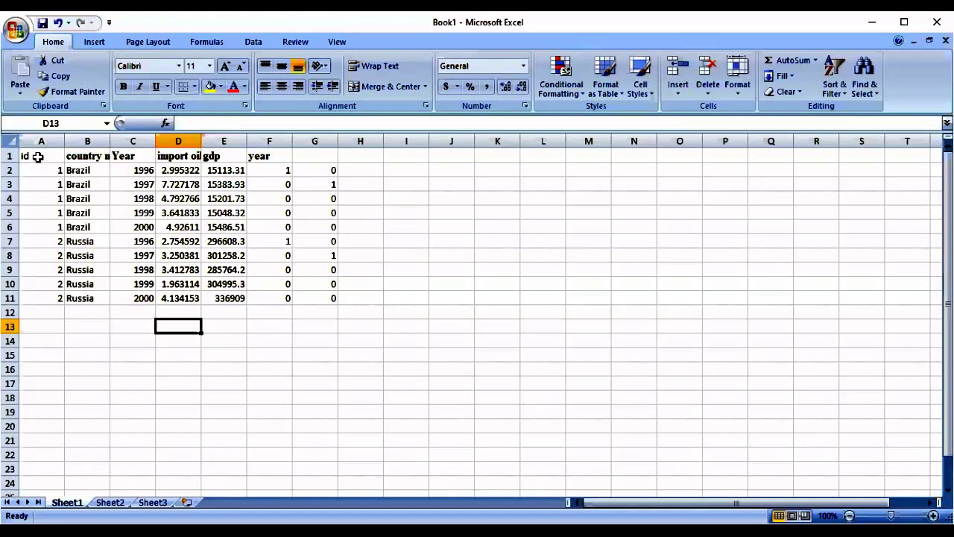
- Examine the id, country name, Year, import oil and gdp columns and the first dummy column of the panel data
{"action": "left_click", "coordinate": [36, 156]}
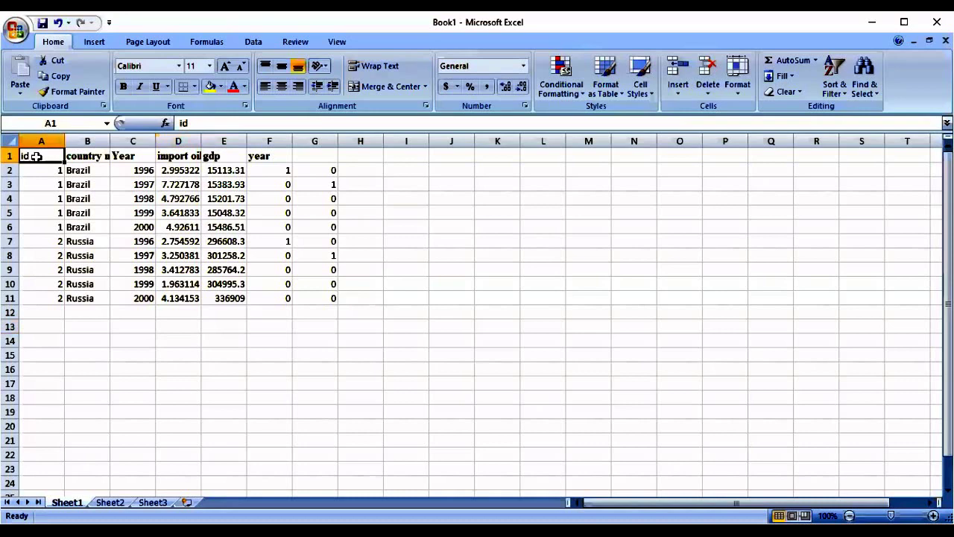
{"action": "left_click", "coordinate": [143, 171]}
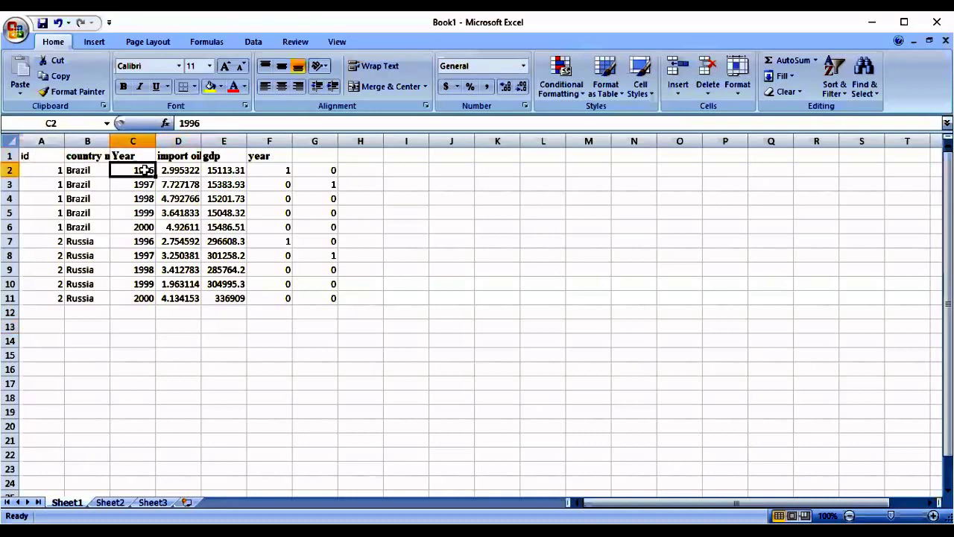
{"action": "left_click", "coordinate": [43, 155]}
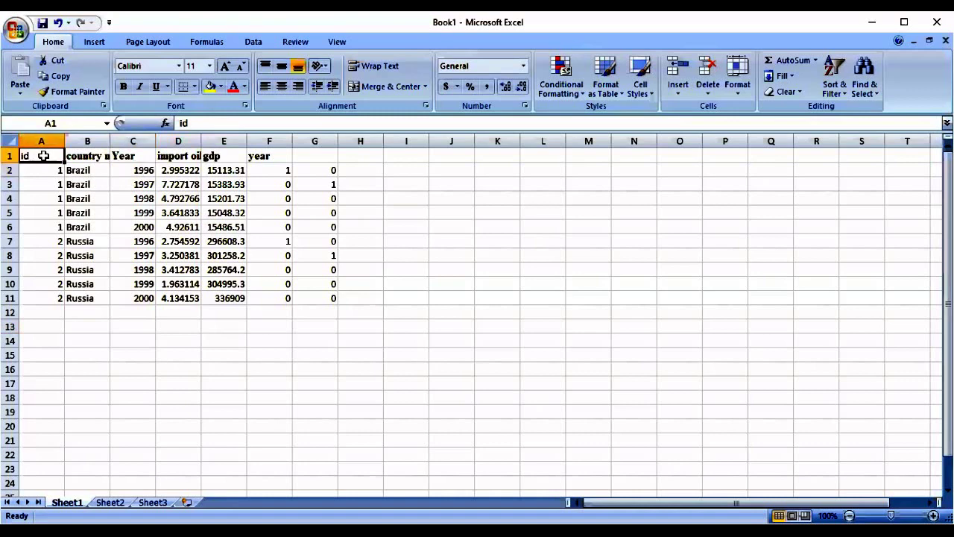
{"action": "left_click", "coordinate": [86, 154]}
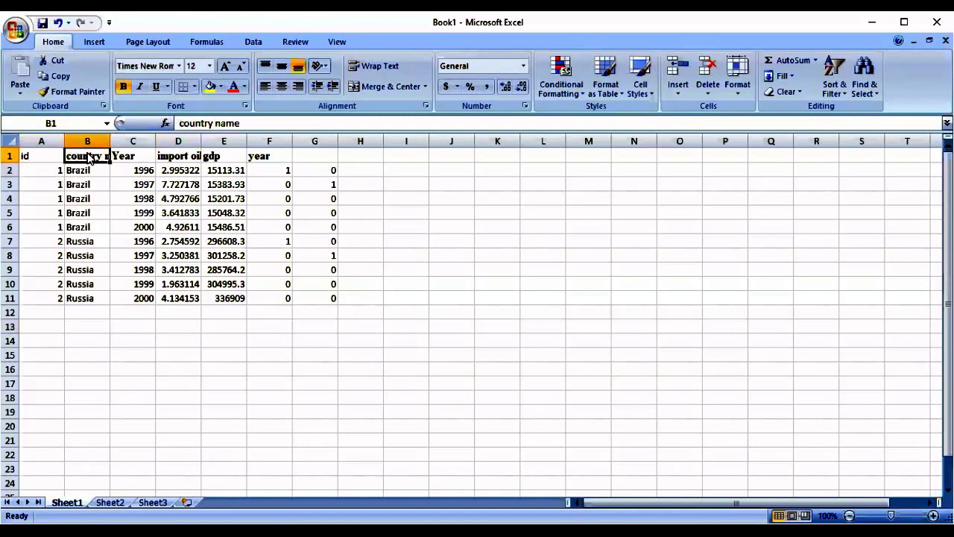
{"action": "left_click", "coordinate": [126, 156]}
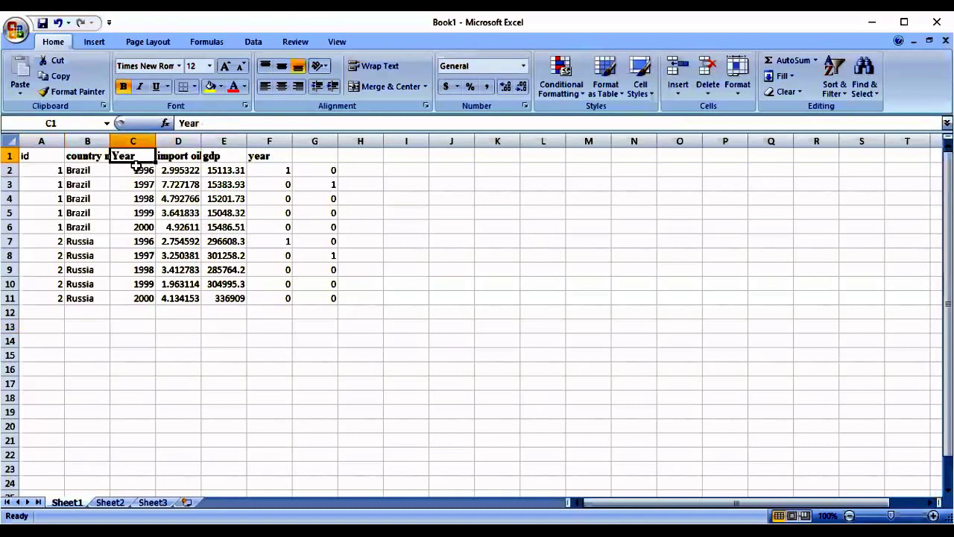
{"action": "left_click", "coordinate": [128, 169]}
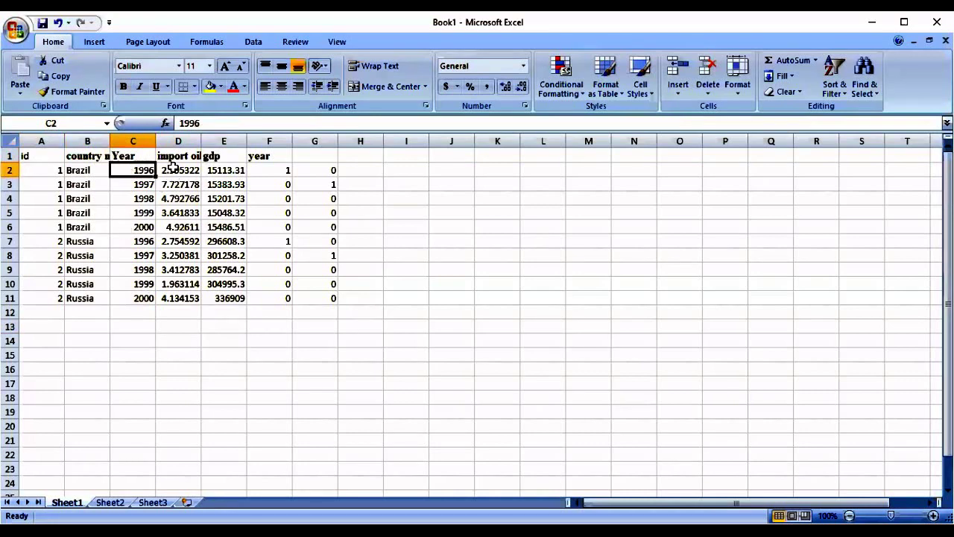
{"action": "left_click", "coordinate": [174, 169]}
{"action": "left_click", "coordinate": [226, 170]}
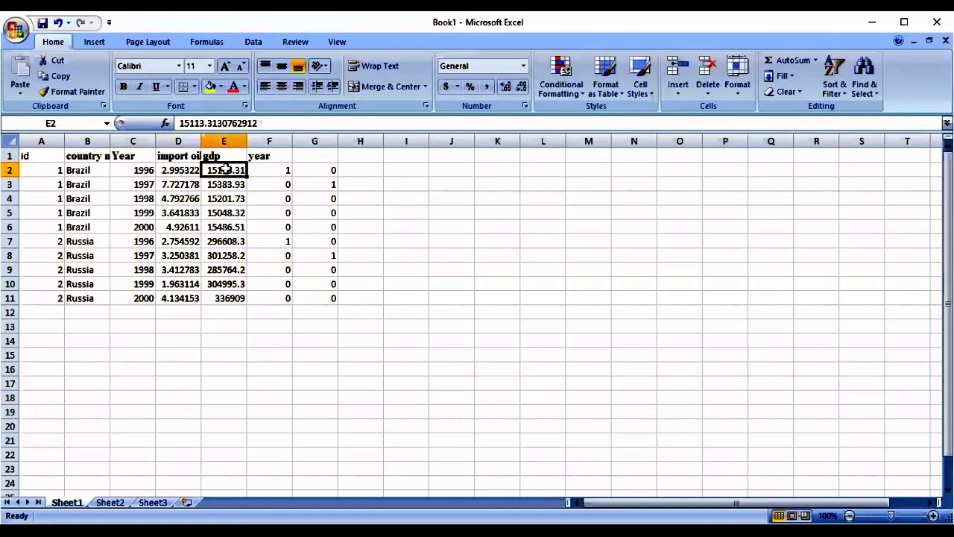
{"action": "left_click", "coordinate": [175, 170]}
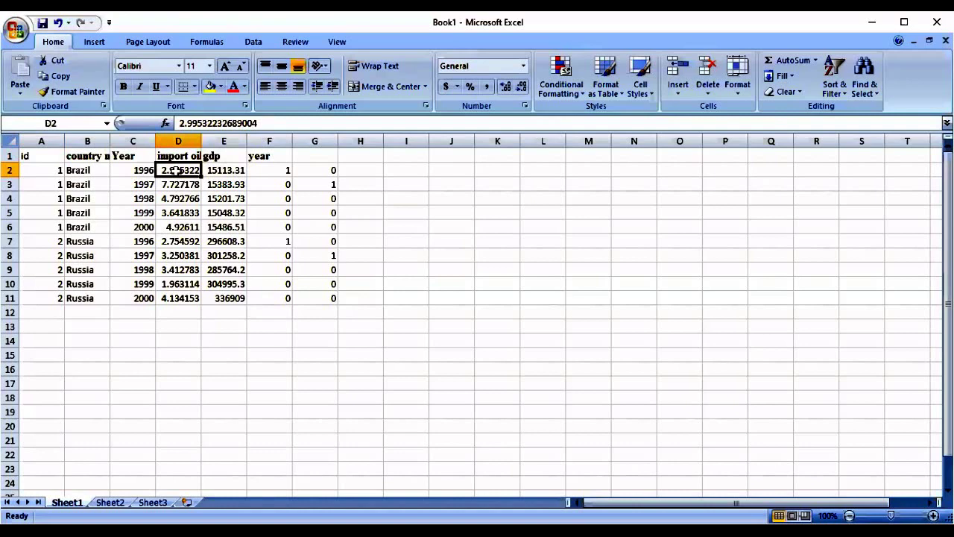
{"action": "left_click", "coordinate": [271, 170]}
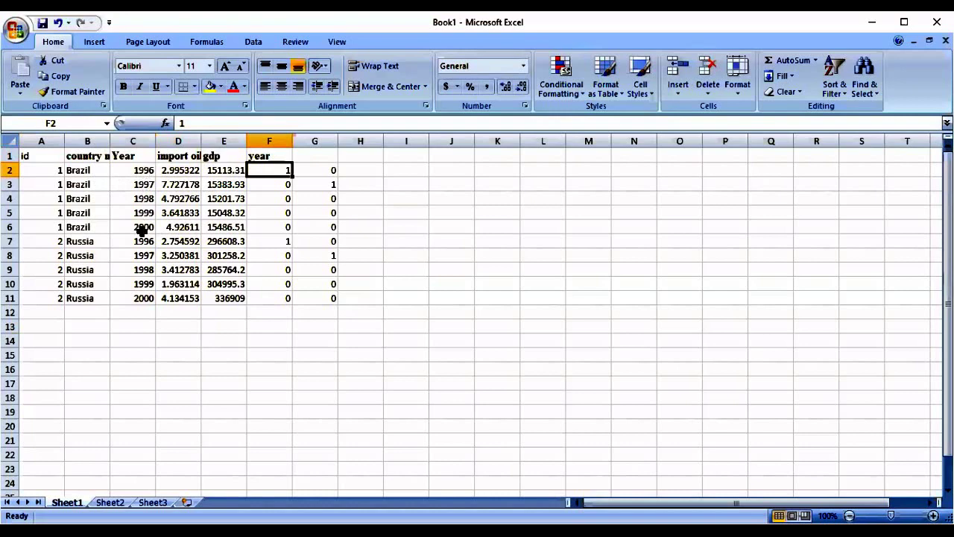
- Label the two existing dummy columns by entering yr1 in F1 and yr2 in G1
{"action": "left_click", "coordinate": [278, 156]}
{"action": "key", "text": "BackSpace"}
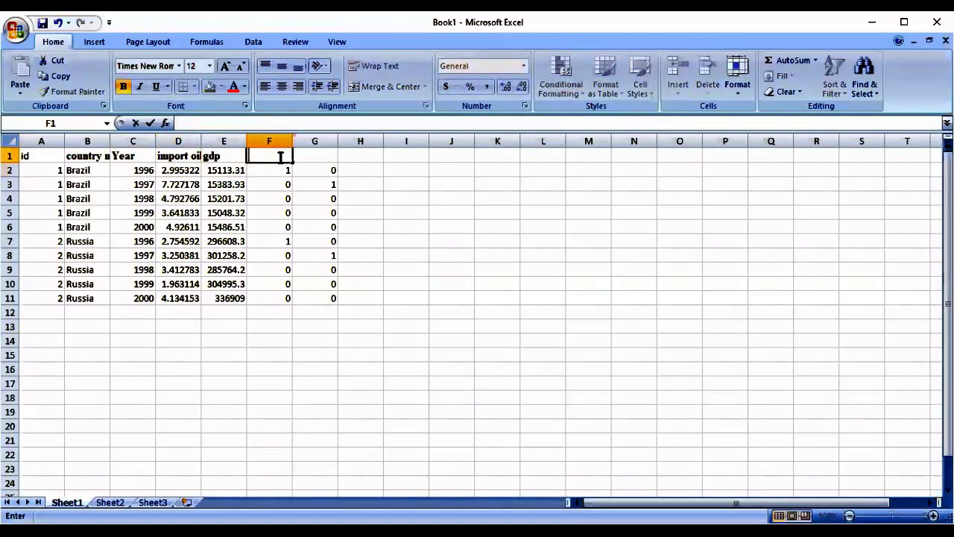
{"action": "type", "text": "yr1"}
{"action": "key", "text": "Tab"}
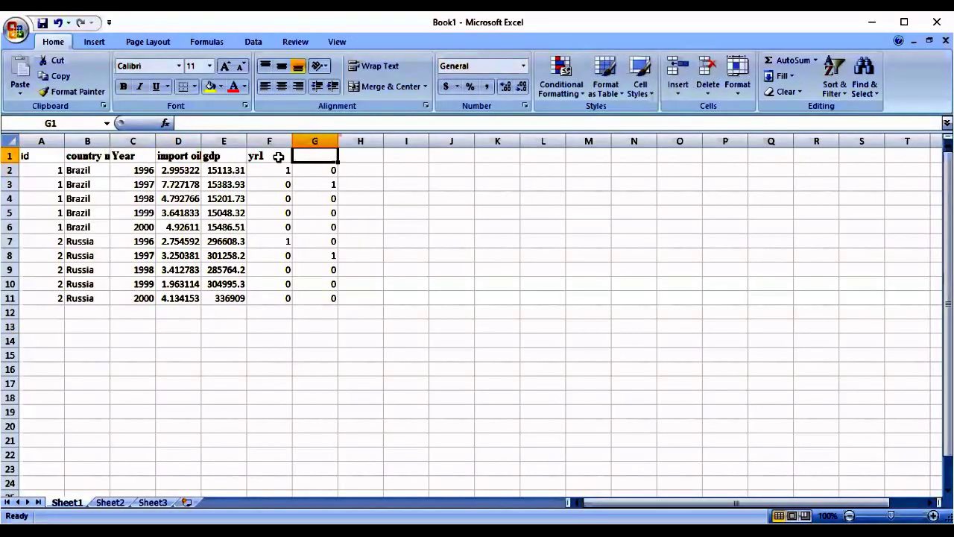
{"action": "type", "text": "yr"}
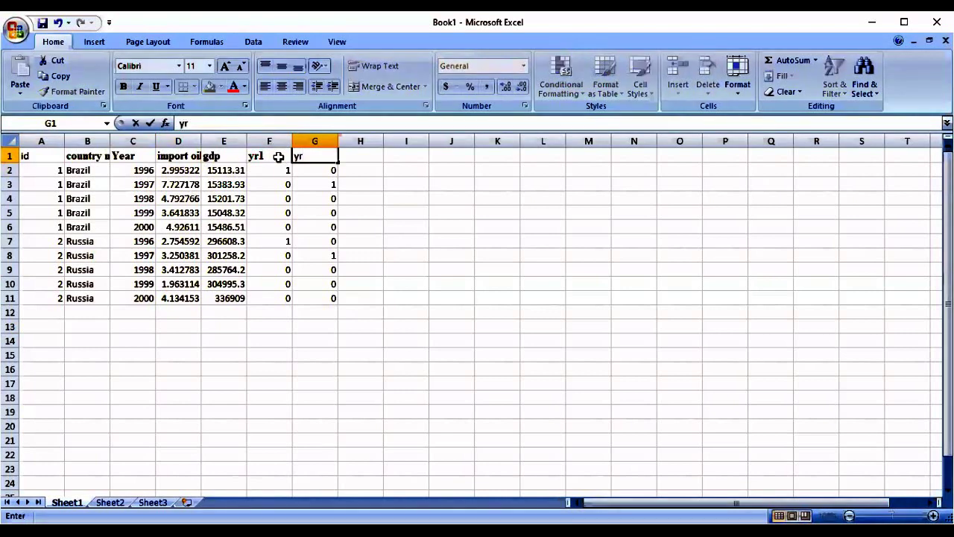
{"action": "type", "text": "2"}
{"action": "key", "text": "Tab"}
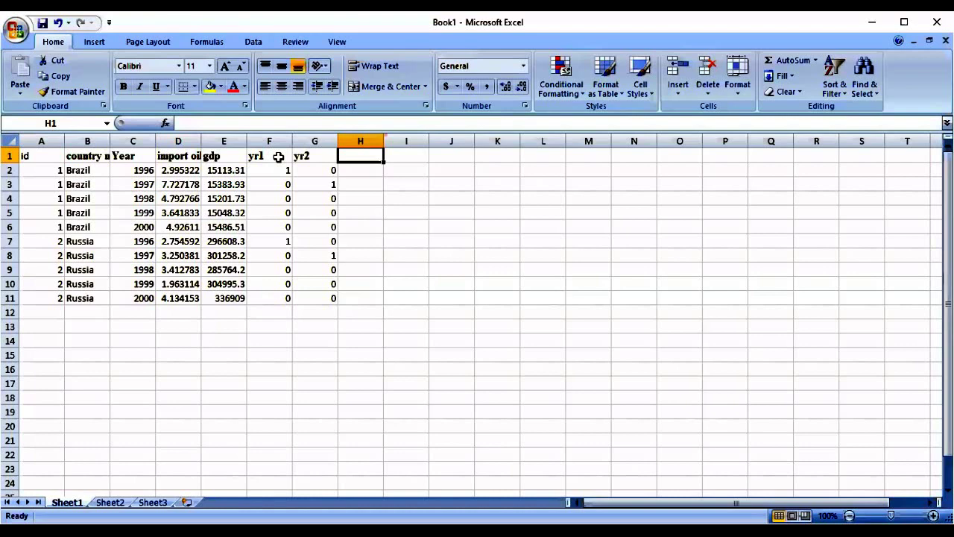
- Add the dummy column headers yr3, yr4, yr5 and yr6 in cells H1 to K1
{"action": "type", "text": "yr3"}
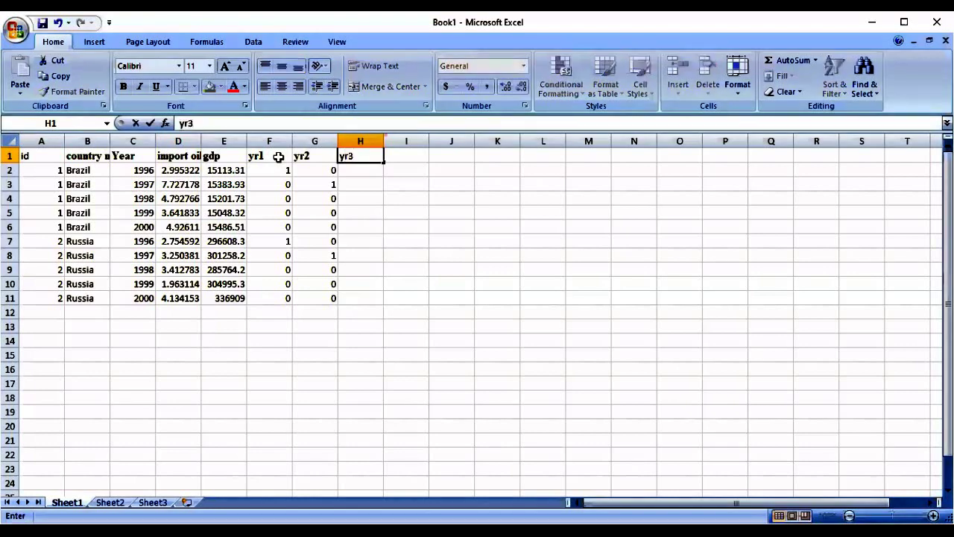
{"action": "key", "text": "Tab"}
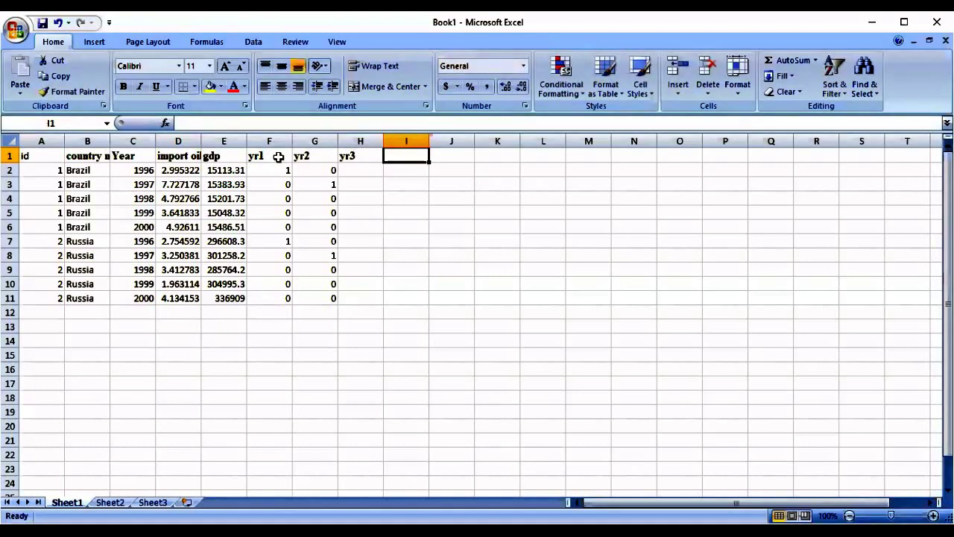
{"action": "type", "text": "yr4"}
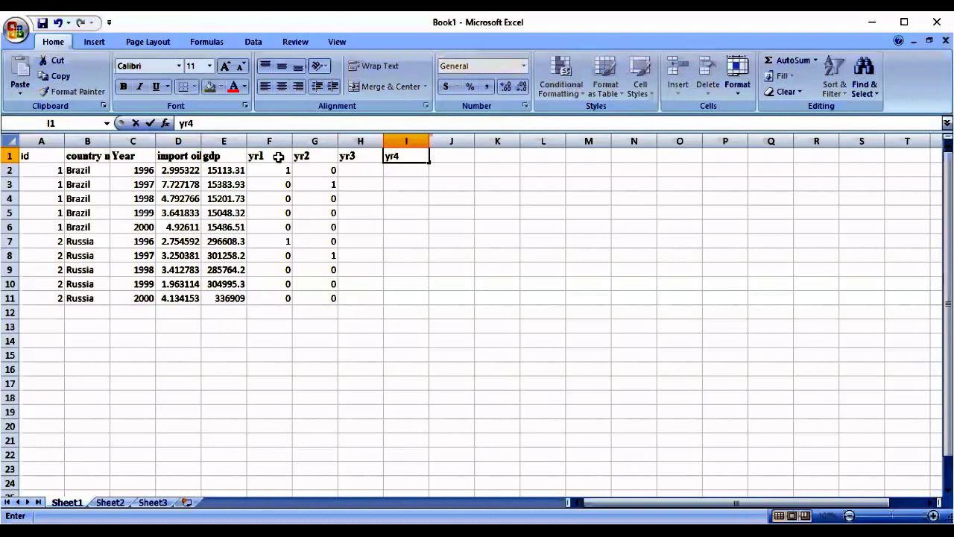
{"action": "key", "text": "Tab"}
{"action": "type", "text": "yr5"}
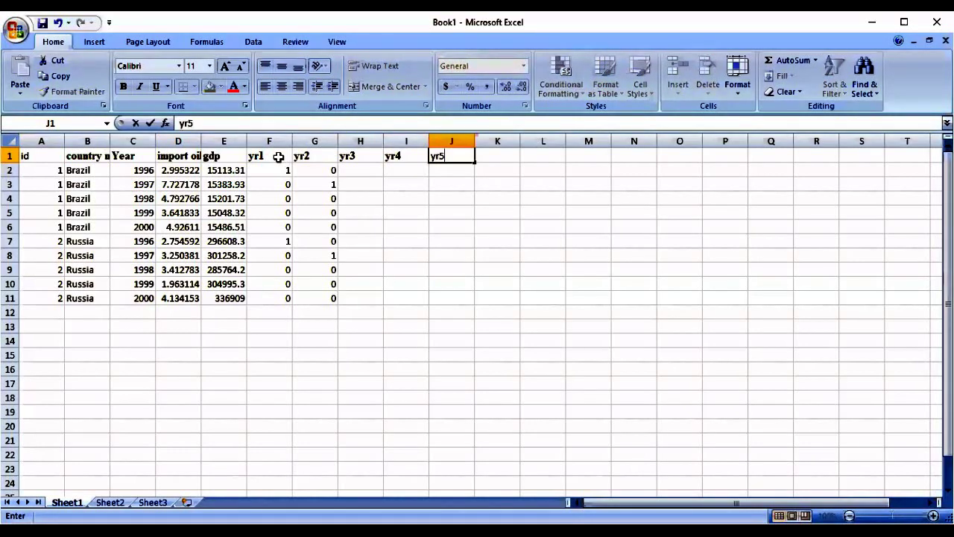
{"action": "key", "text": "Tab"}
{"action": "type", "text": "y"}
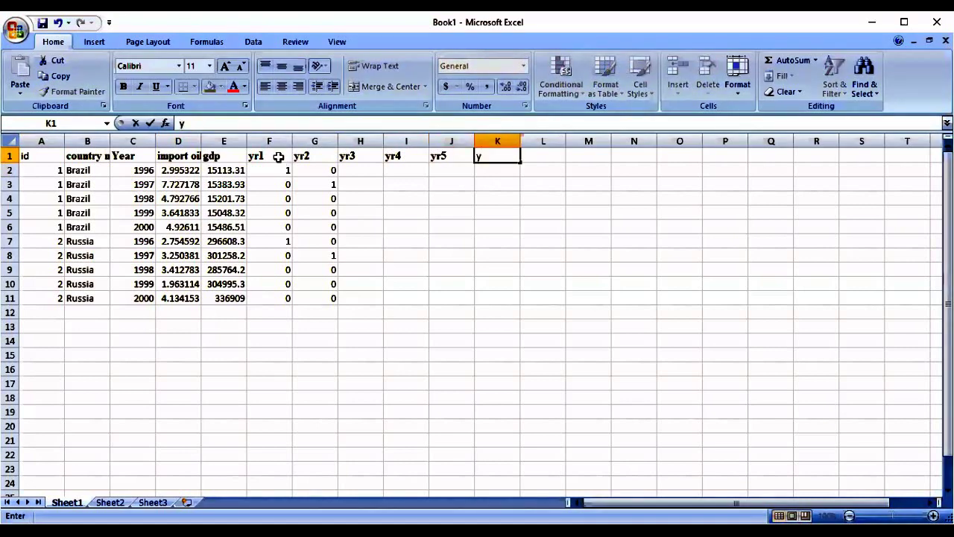
{"action": "type", "text": "r6"}
- Fill the yr3 dummy for the Brazil rows, H2 to H6, with 0, 0, 1, 0, 0
{"action": "left_click", "coordinate": [375, 170]}
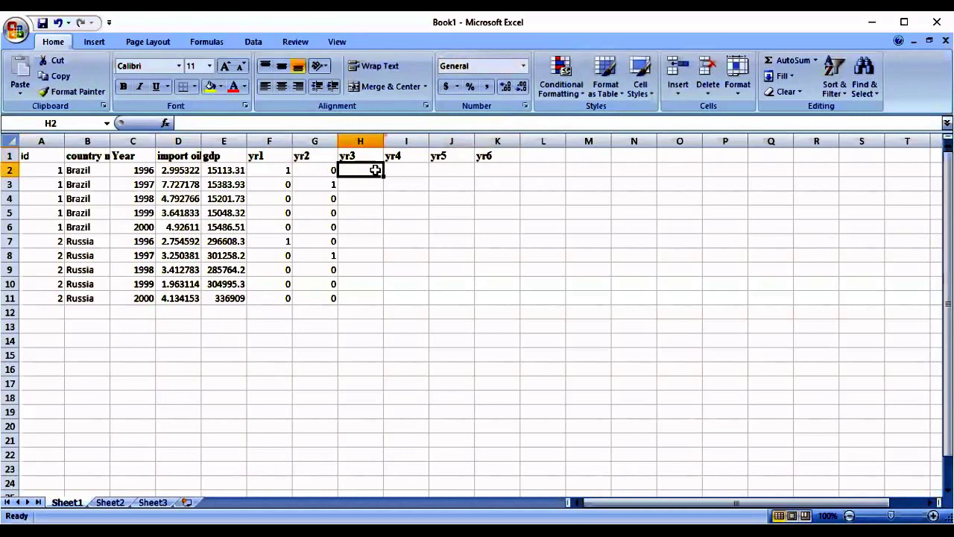
{"action": "type", "text": "0"}
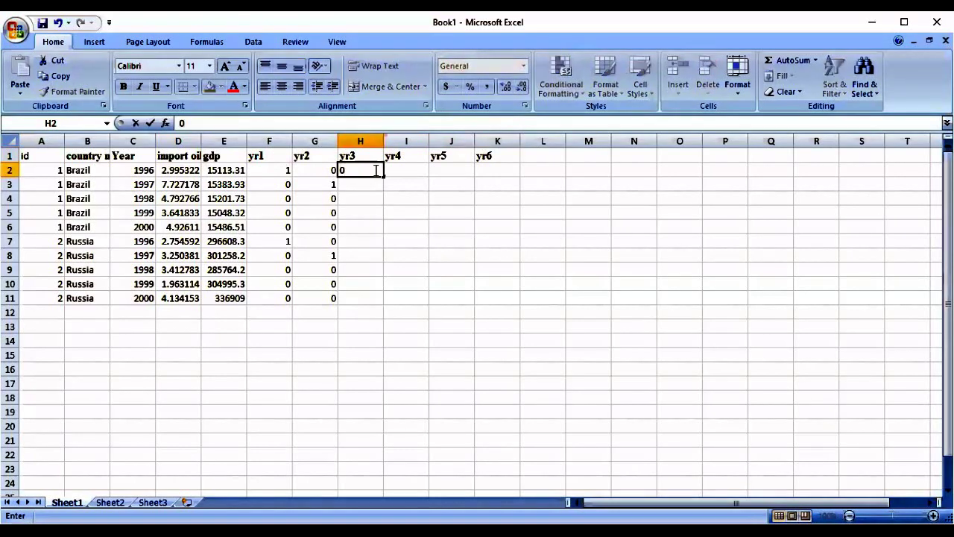
{"action": "key", "text": "Return"}
{"action": "type", "text": "0"}
{"action": "key", "text": "Return"}
{"action": "type", "text": "1"}
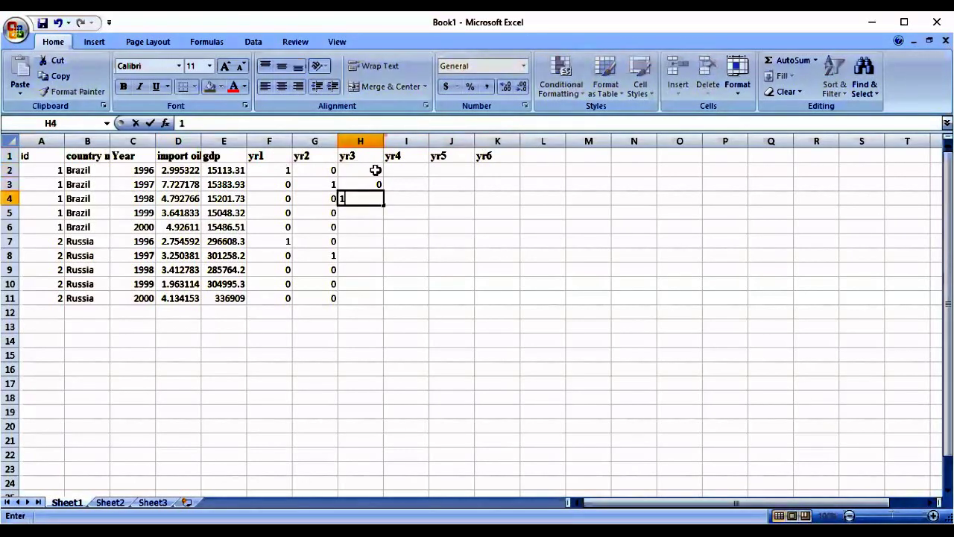
{"action": "key", "text": "Return"}
{"action": "type", "text": "0"}
{"action": "key", "text": "Return"}
{"action": "type", "text": "0"}
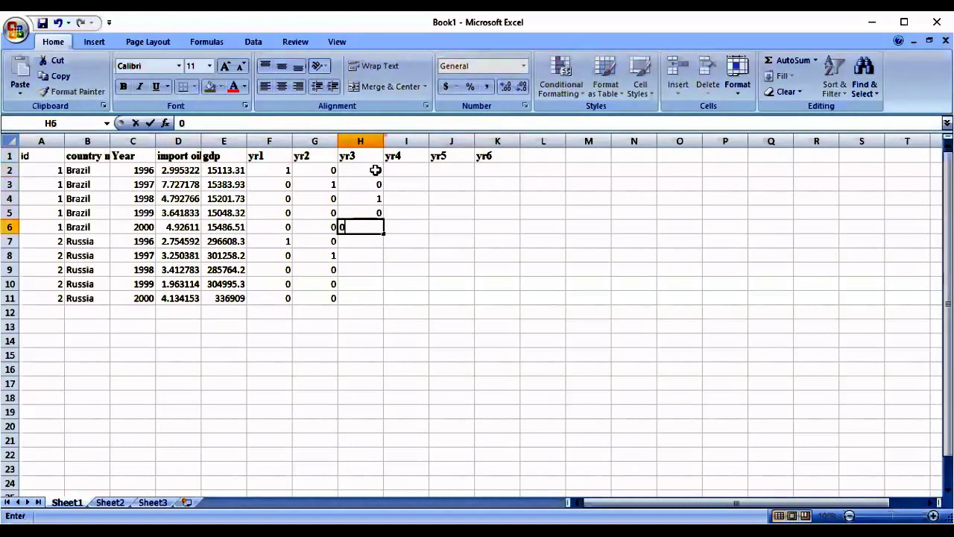
{"action": "key", "text": "Return"}
- Fill the yr3 dummy for the Russia rows, H7 to H11, with 0, 0, 1, 0, 0
{"action": "type", "text": "0"}
{"action": "key", "text": "Return"}
{"action": "type", "text": "0"}
{"action": "key", "text": "Return"}
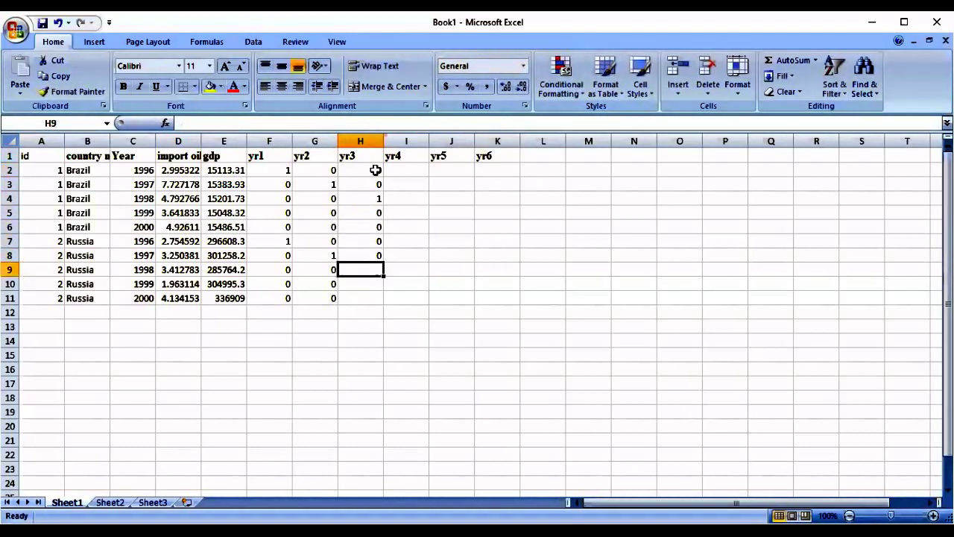
{"action": "type", "text": "1"}
{"action": "key", "text": "Return"}
{"action": "type", "text": "0"}
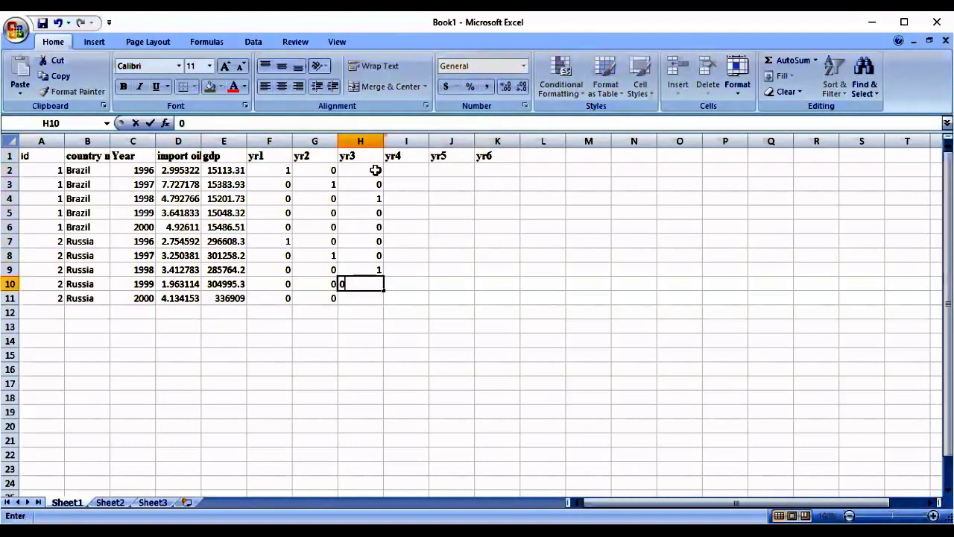
{"action": "key", "text": "Return"}
{"action": "type", "text": "0"}
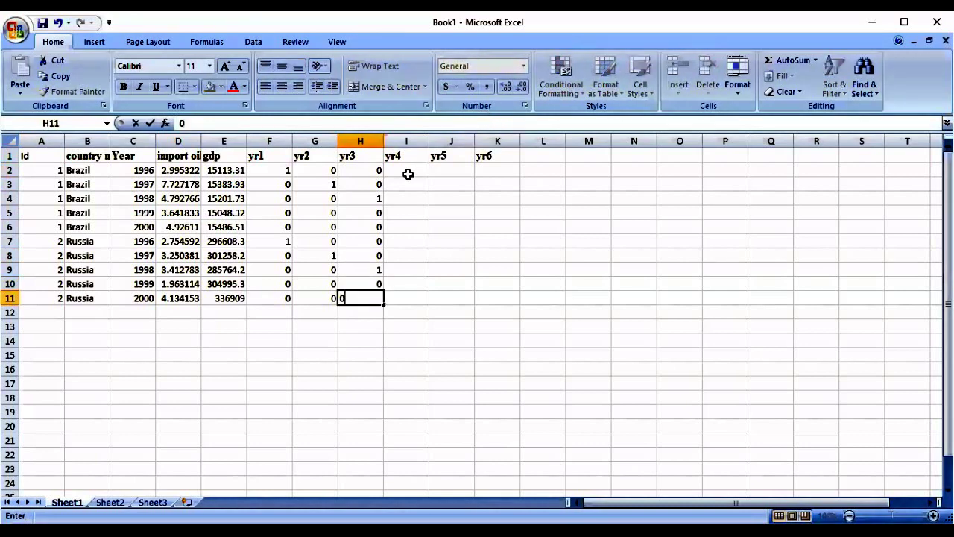
- Fill the yr4 dummy for the Brazil rows, I2 to I6, with 0, 0, 0, 1, 0
{"action": "left_click", "coordinate": [407, 169]}
{"action": "type", "text": "0"}
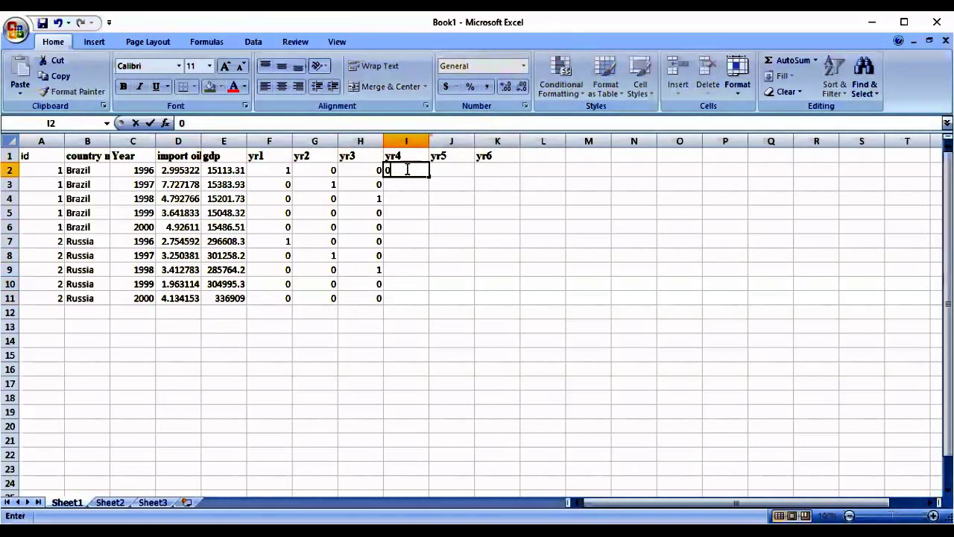
{"action": "key", "text": "Return"}
{"action": "type", "text": "0"}
{"action": "key", "text": "Return"}
{"action": "type", "text": "0"}
{"action": "key", "text": "Return"}
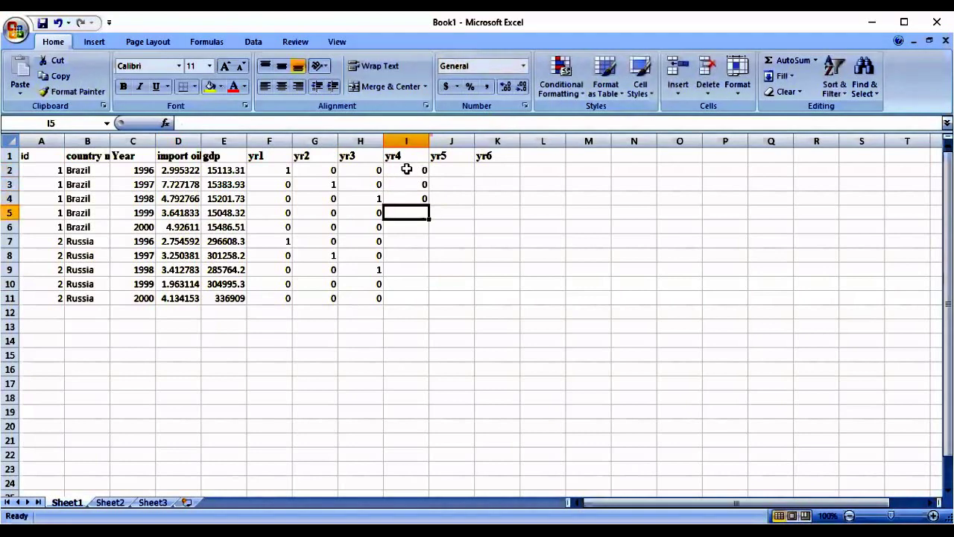
{"action": "type", "text": "1"}
{"action": "key", "text": "Return"}
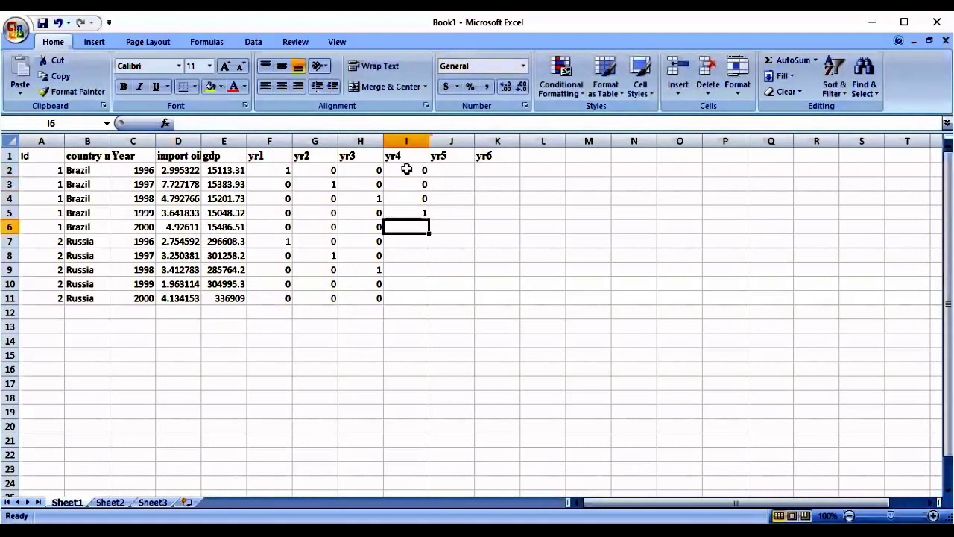
{"action": "type", "text": "0"}
{"action": "key", "text": "Return"}
- Fill the yr4 dummy for the Russia rows, I7 to I11, with 0, 0, 0, 1, 0
{"action": "type", "text": "0"}
{"action": "key", "text": "Return"}
{"action": "type", "text": "0"}
{"action": "key", "text": "Return"}
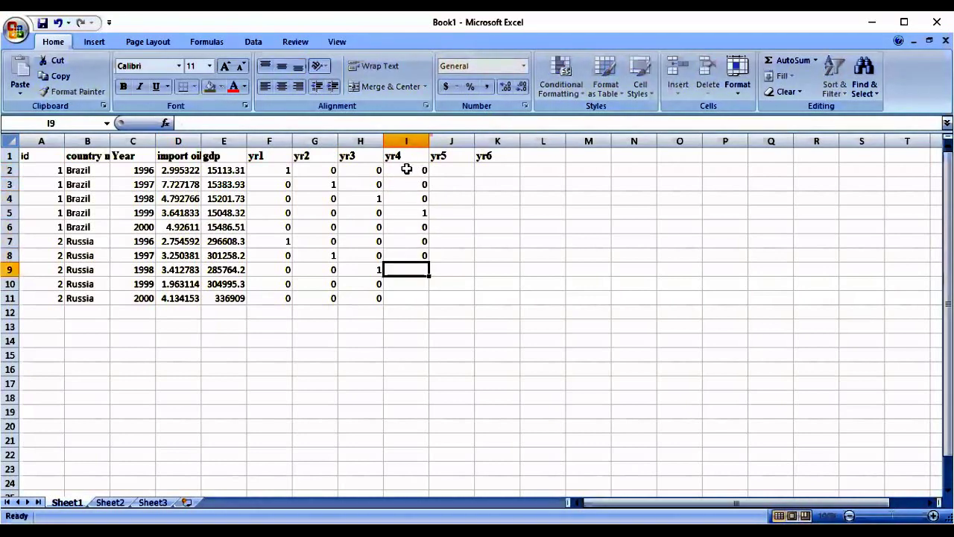
{"action": "type", "text": "0"}
{"action": "key", "text": "Return"}
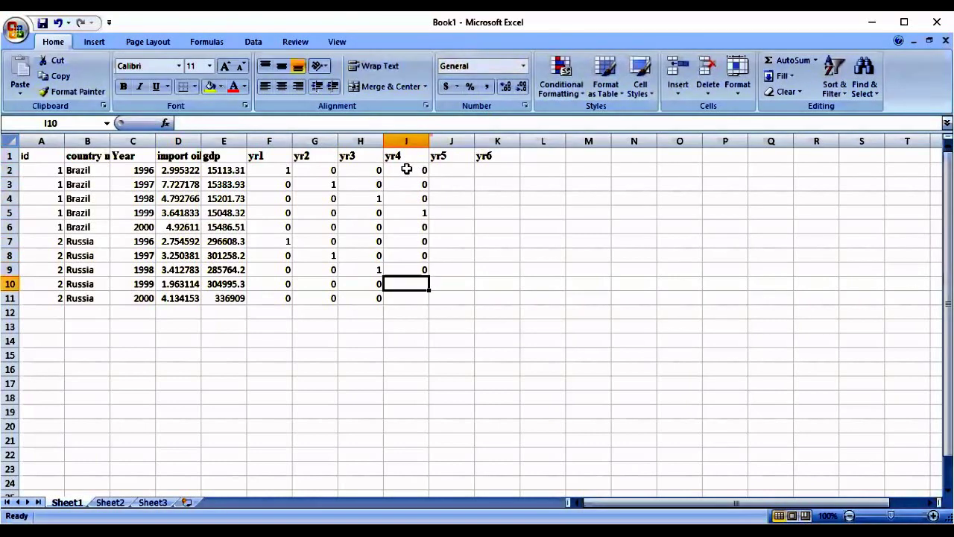
{"action": "type", "text": "1"}
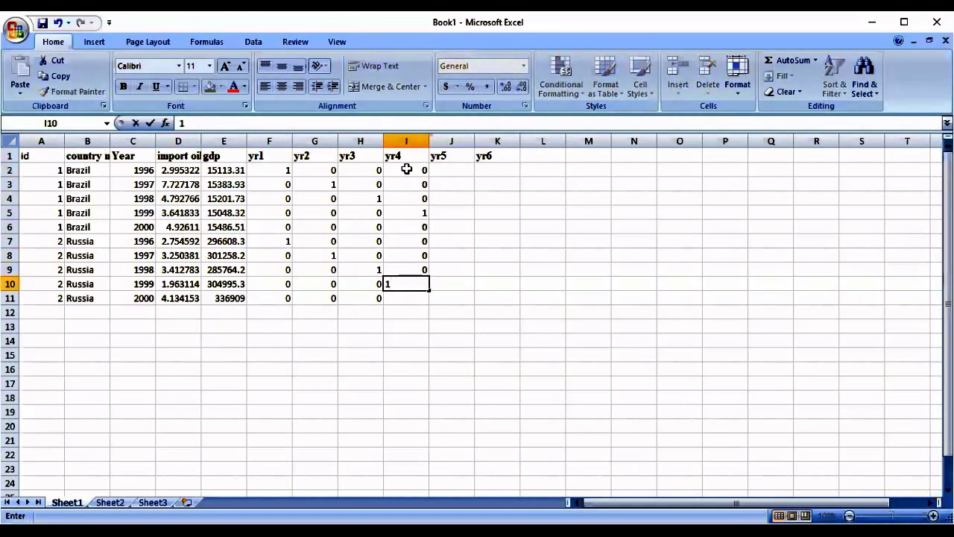
{"action": "left_click", "coordinate": [397, 298]}
{"action": "type", "text": "0"}
{"action": "key", "text": "Up"}
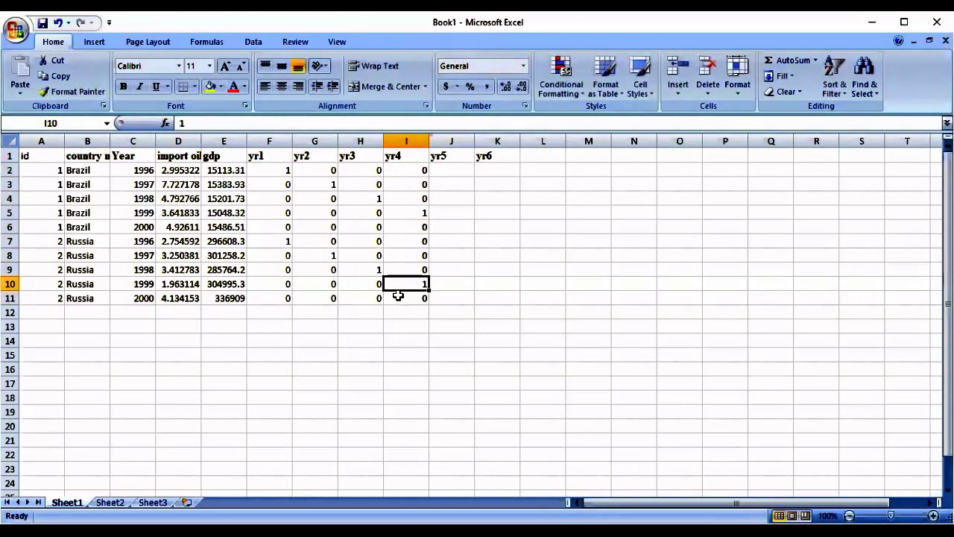
- Fill the yr5 dummy for the Brazil rows, J2 to J6, with 0, 0, 0, 0, 1
{"action": "left_click", "coordinate": [449, 168]}
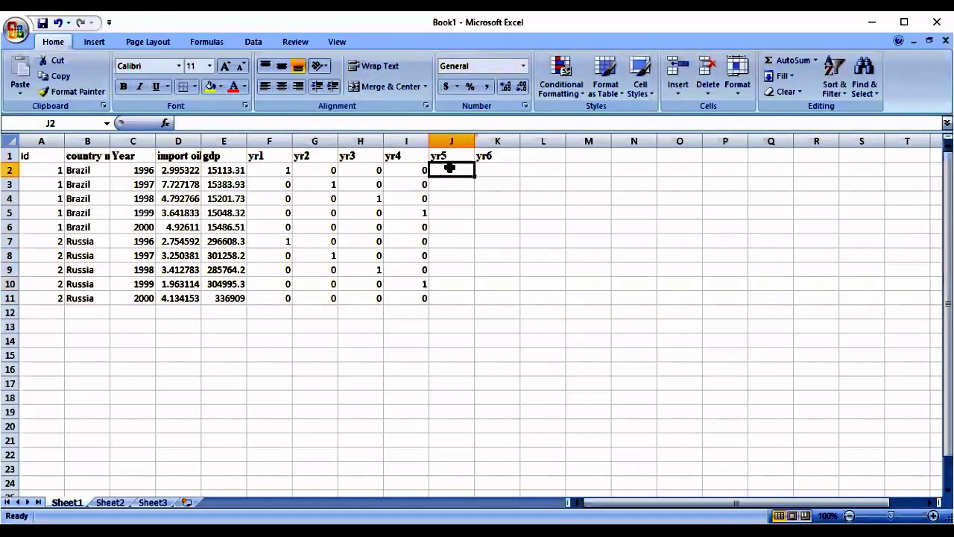
{"action": "type", "text": "0"}
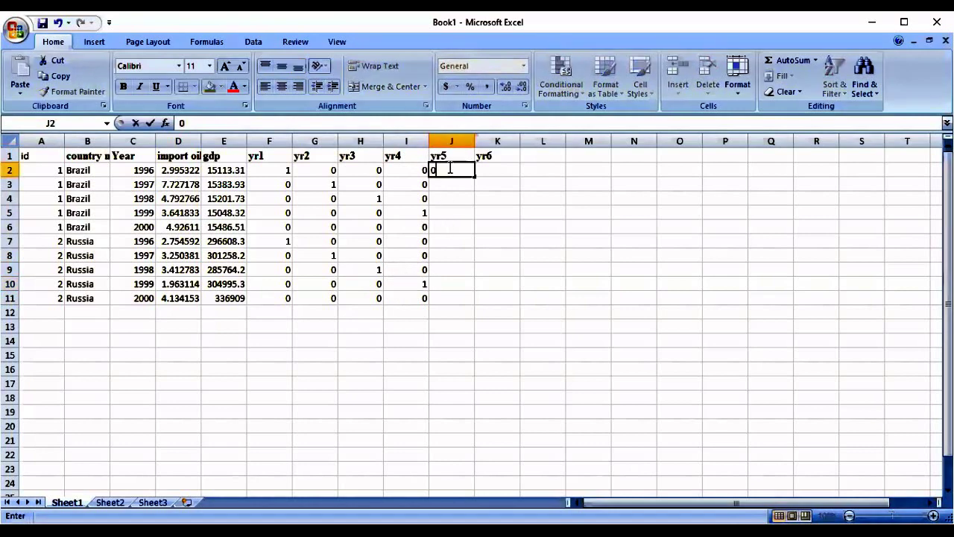
{"action": "key", "text": "Return"}
{"action": "type", "text": "0"}
{"action": "key", "text": "Return"}
{"action": "type", "text": "0"}
{"action": "key", "text": "Return"}
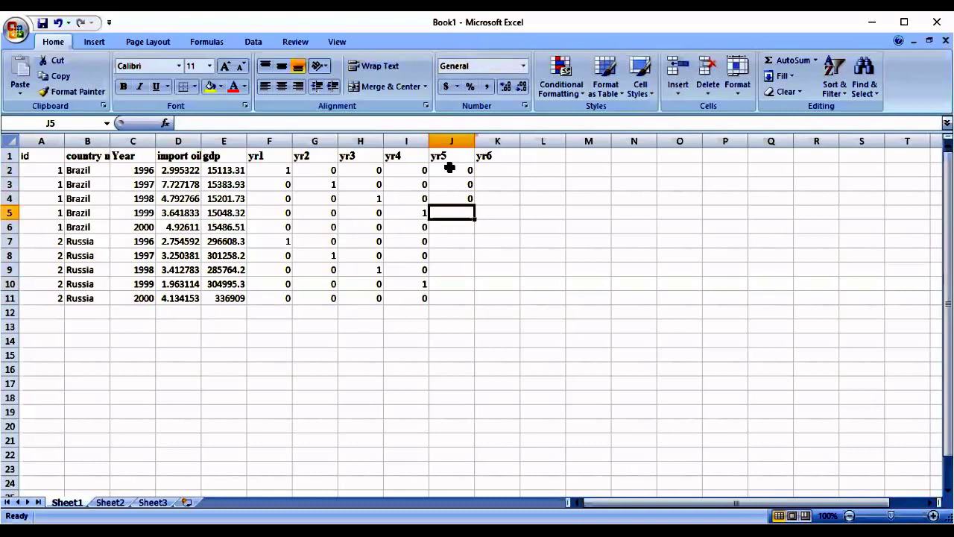
{"action": "type", "text": "0"}
{"action": "key", "text": "Return"}
{"action": "type", "text": "1"}
{"action": "key", "text": "Return"}
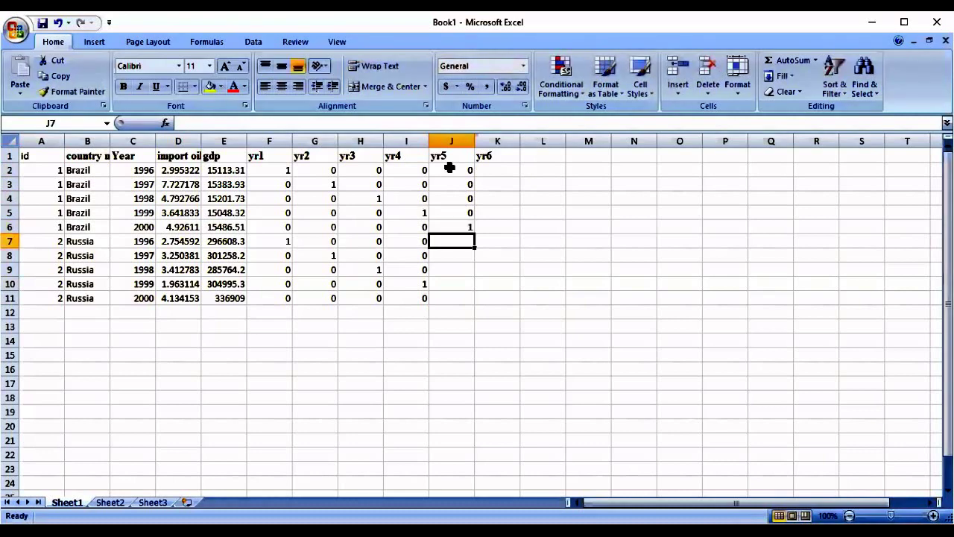
- Fill the yr5 dummy for the Russia rows, J7 to J11, with 0, 0, 0, 0, 1
{"action": "type", "text": "0"}
{"action": "key", "text": "Return"}
{"action": "type", "text": "0"}
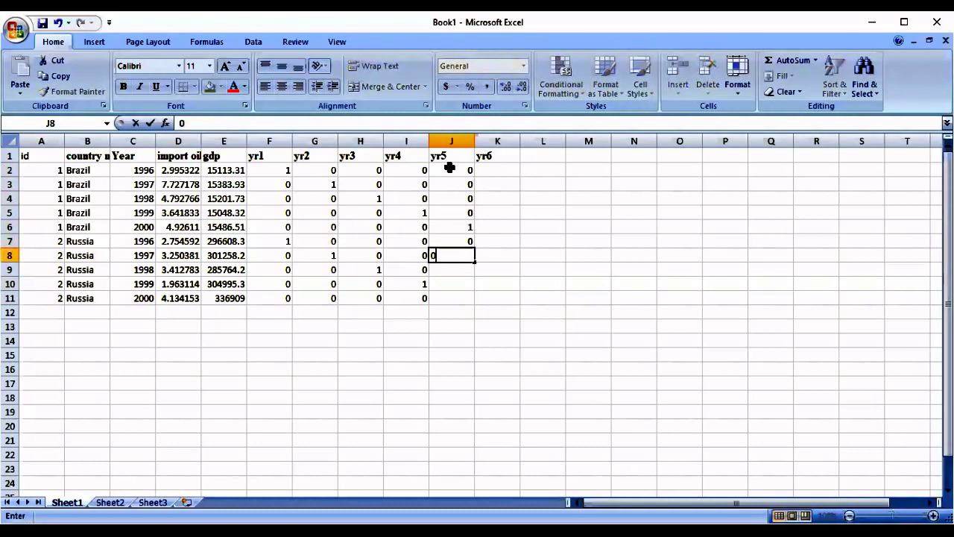
{"action": "key", "text": "Return"}
{"action": "type", "text": "0"}
{"action": "key", "text": "Return"}
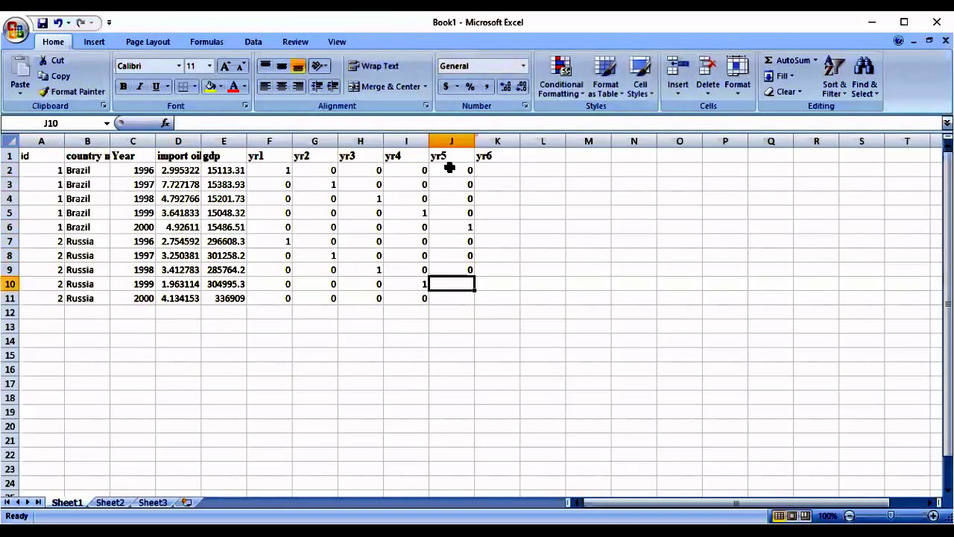
{"action": "type", "text": "0"}
{"action": "key", "text": "Return"}
{"action": "type", "text": "1"}
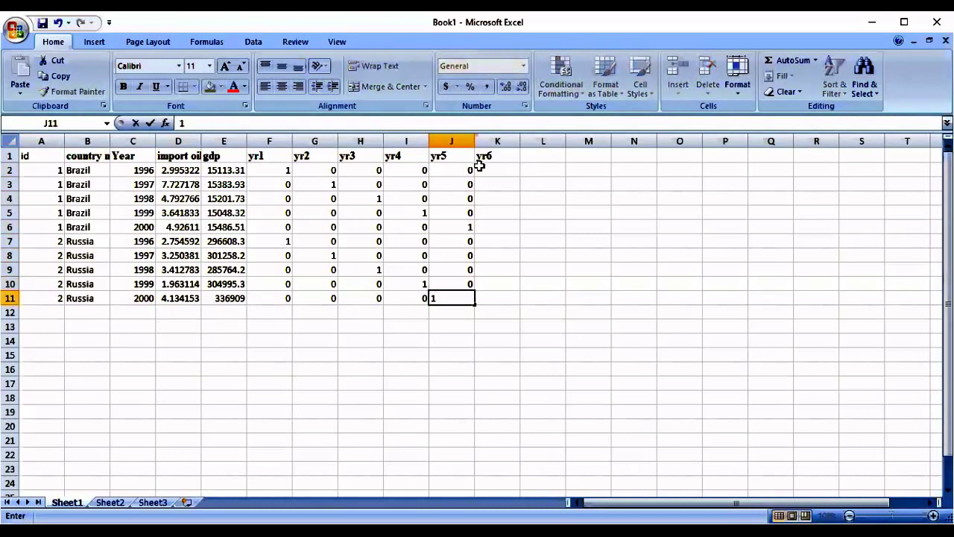
- Delete the surplus yr6 header from K1 and close the Book1 workbook, saving its changes
{"action": "left_click", "coordinate": [503, 165]}
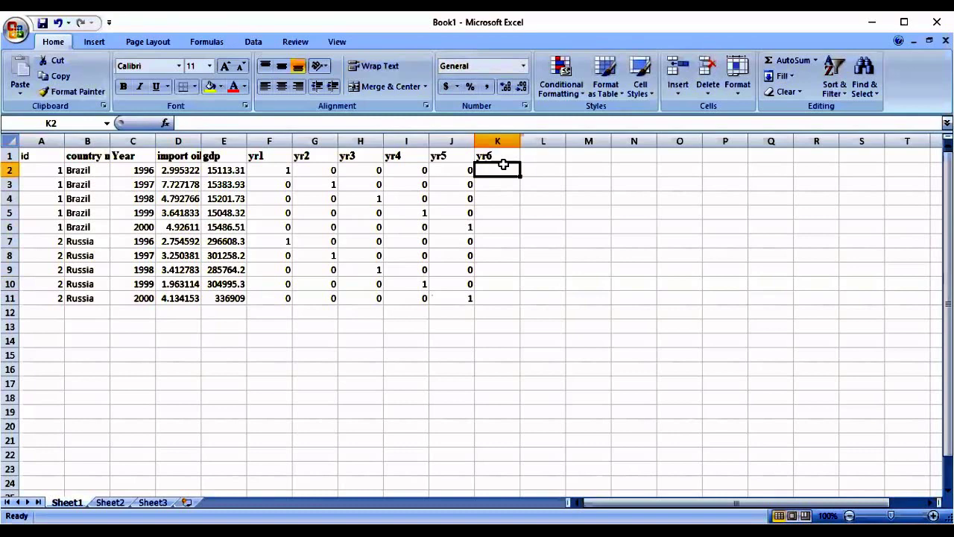
{"action": "left_click", "coordinate": [500, 157]}
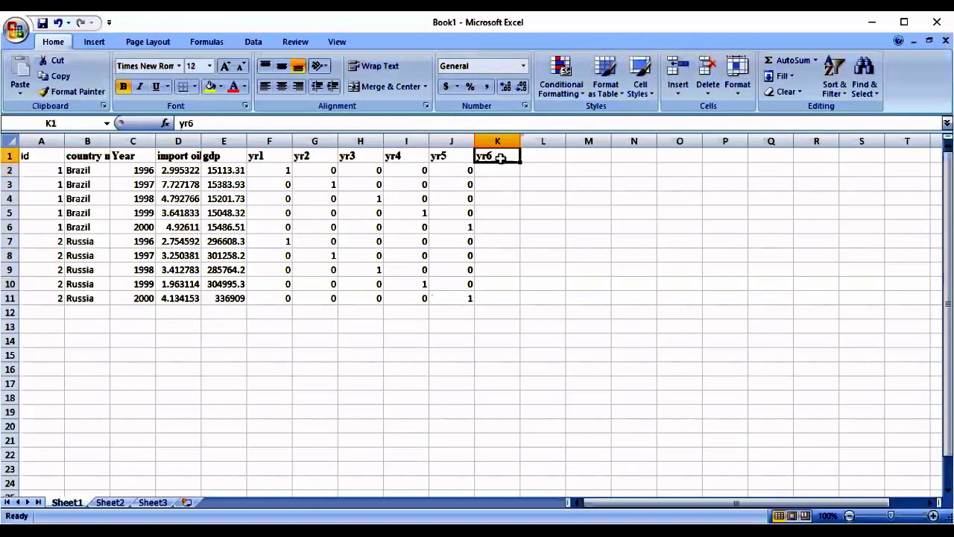
{"action": "key", "text": "BackSpace"}
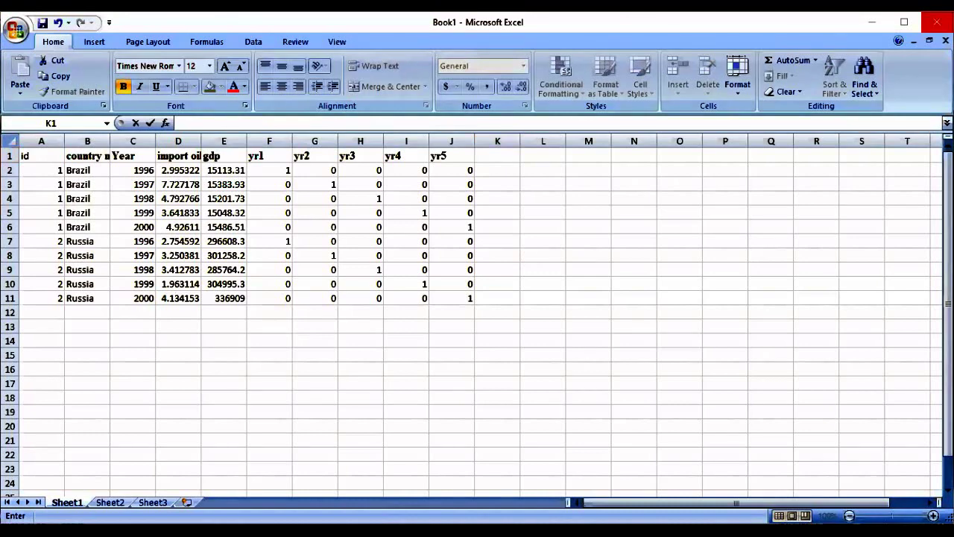
{"action": "key", "text": "Escape"}
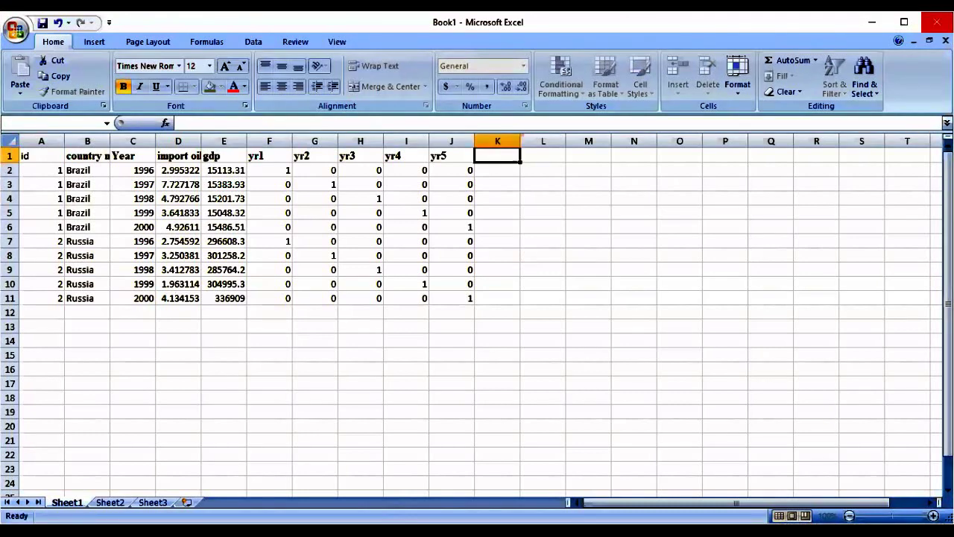
{"action": "left_click", "coordinate": [937, 21]}
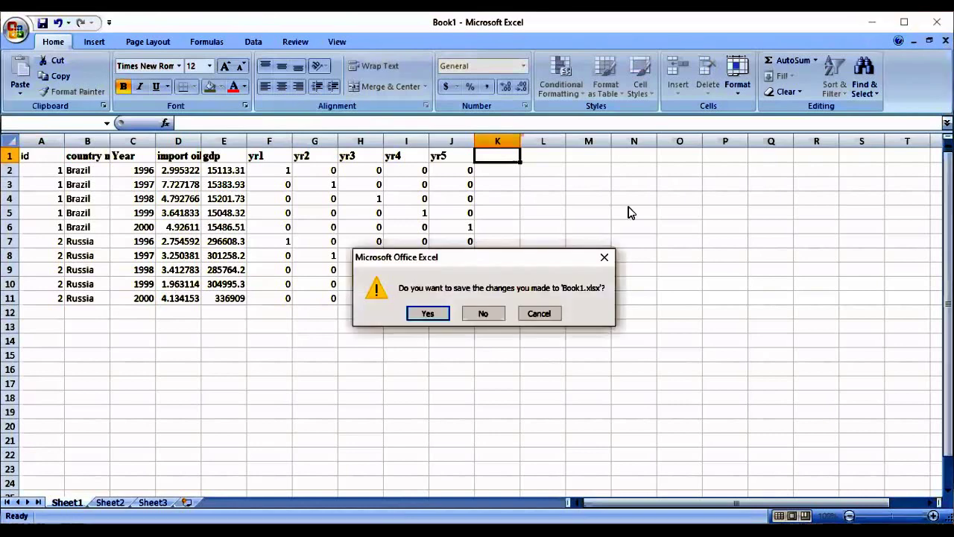
{"action": "left_click", "coordinate": [428, 313]}
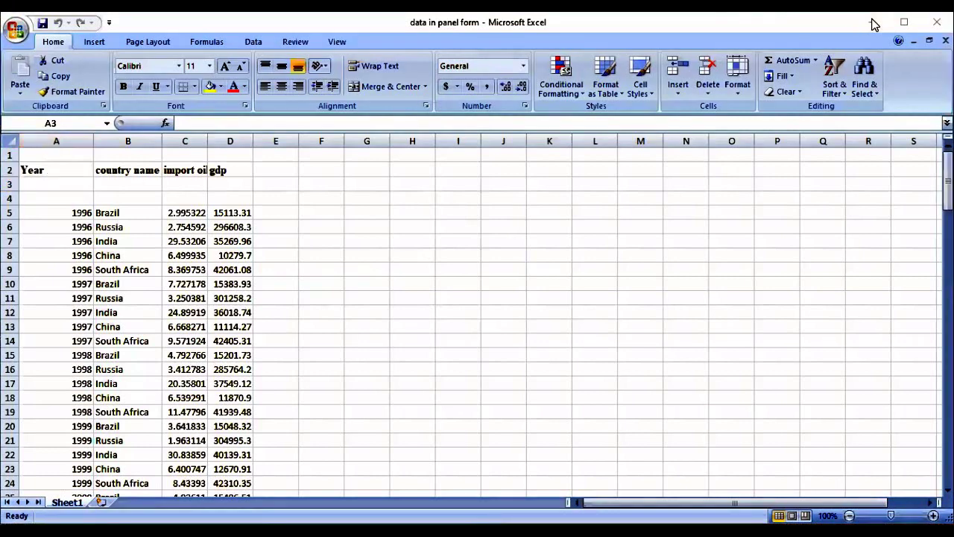
- Switch from Excel to EViews, declining the license update and dismissing the COVID-19 notice
{"action": "left_click", "coordinate": [874, 25]}
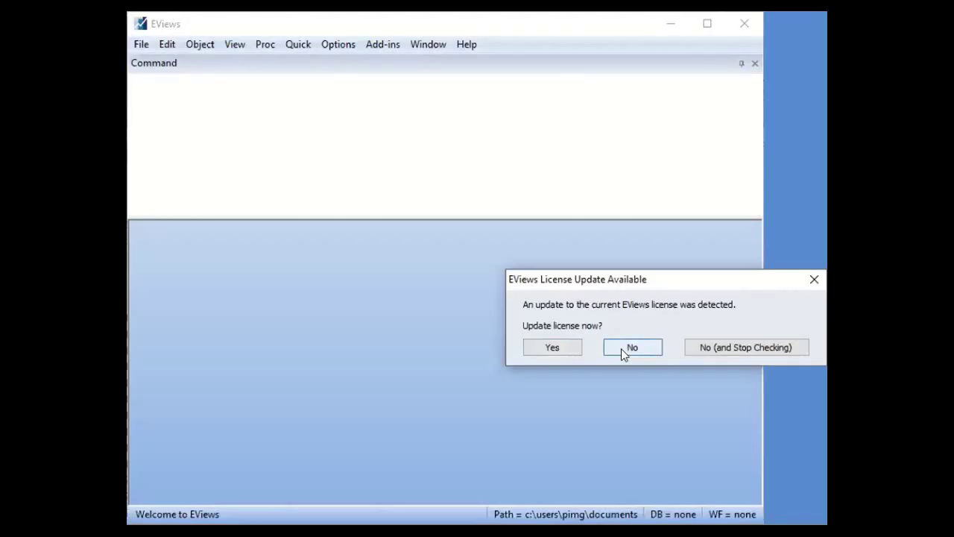
{"action": "left_click", "coordinate": [624, 354]}
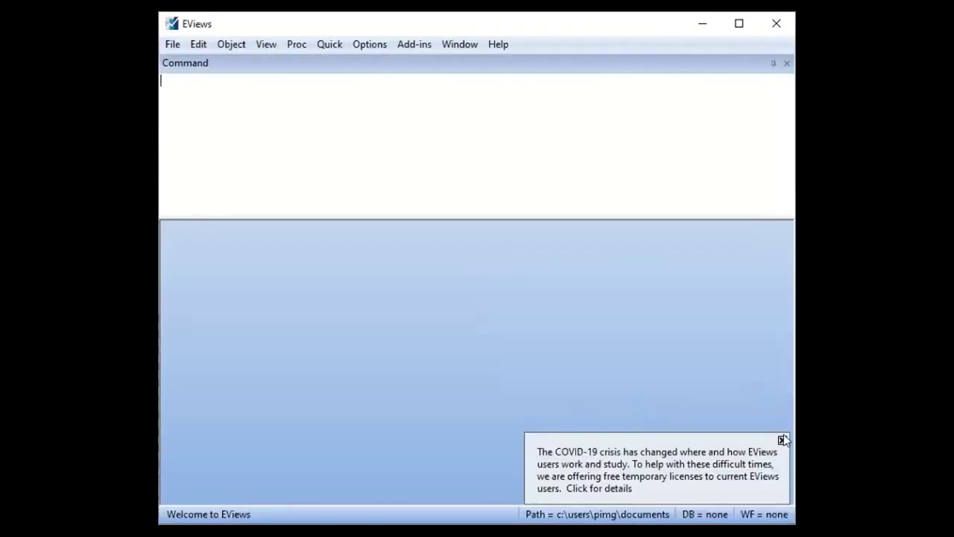
{"action": "left_click", "coordinate": [782, 440]}
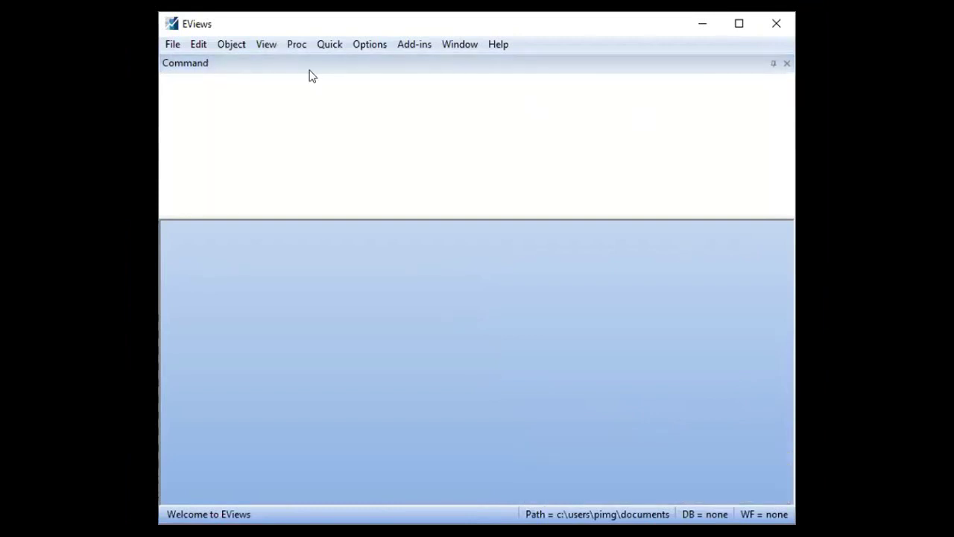
- Start a file import of the Book1 workbook from the Desktop folder
{"action": "left_click", "coordinate": [170, 47]}
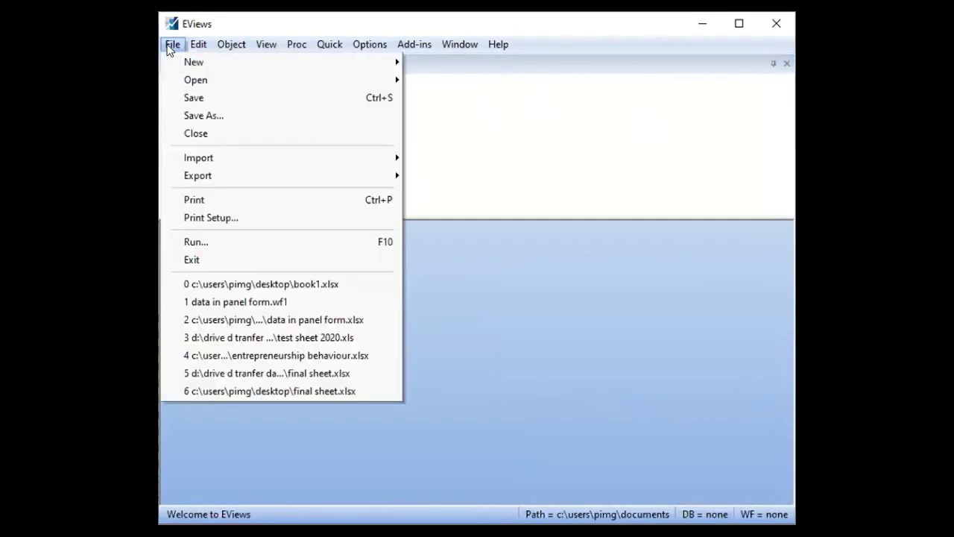
{"action": "mouse_move", "coordinate": [332, 164]}
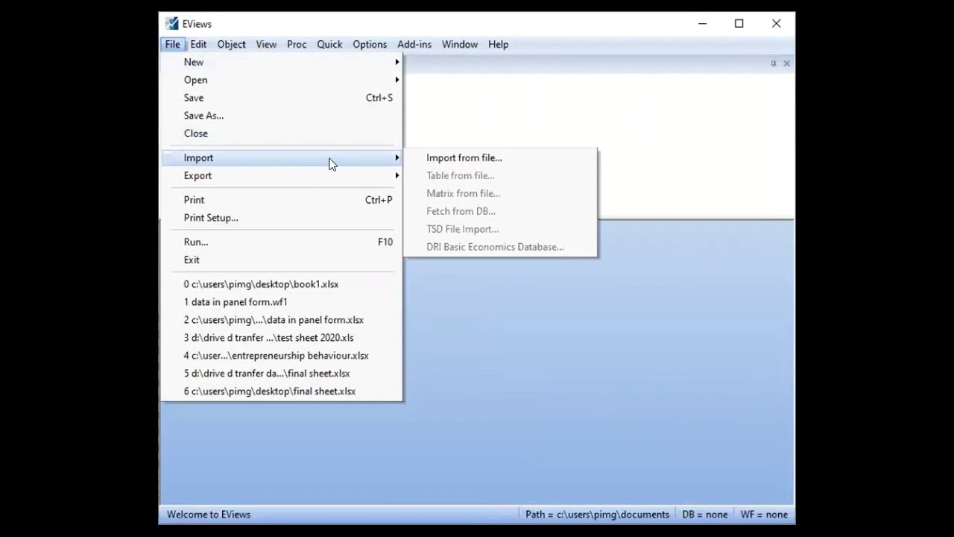
{"action": "left_click", "coordinate": [438, 159]}
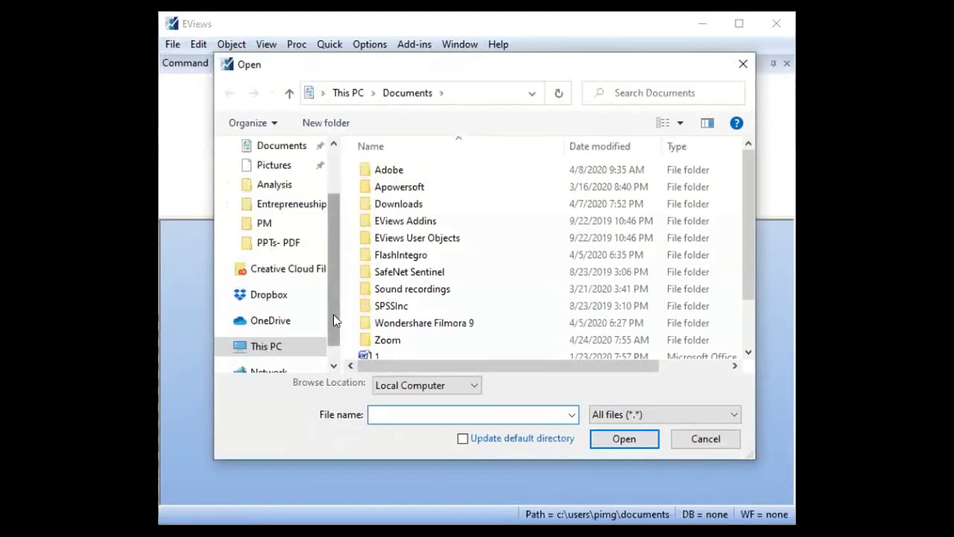
{"action": "scroll", "coordinate": [333, 313], "scroll_direction": "up", "scroll_amount": 2}
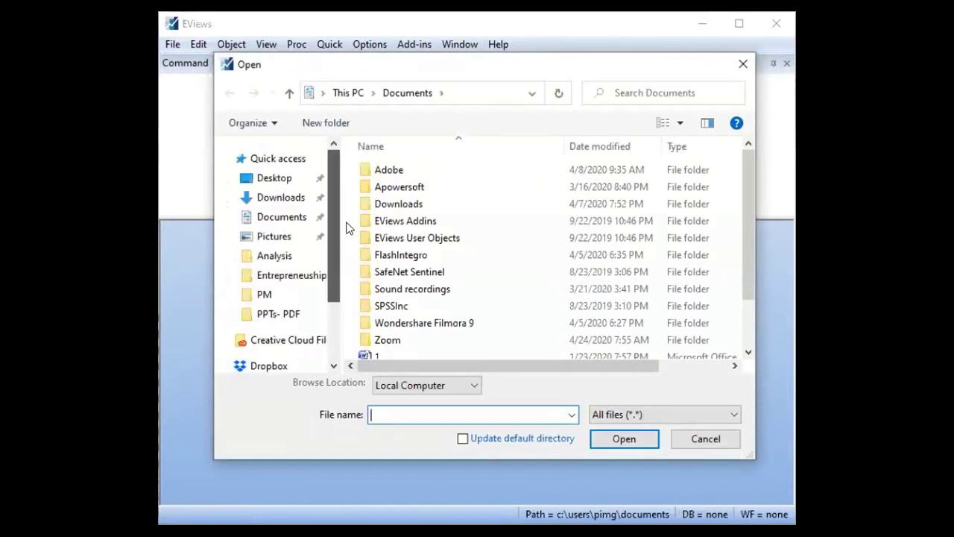
{"action": "left_click", "coordinate": [285, 183]}
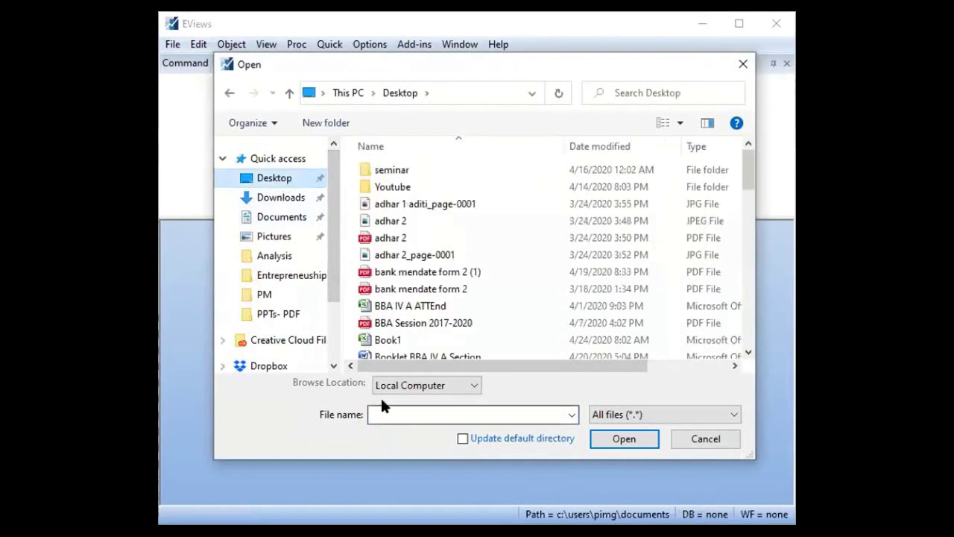
{"action": "left_click", "coordinate": [380, 342]}
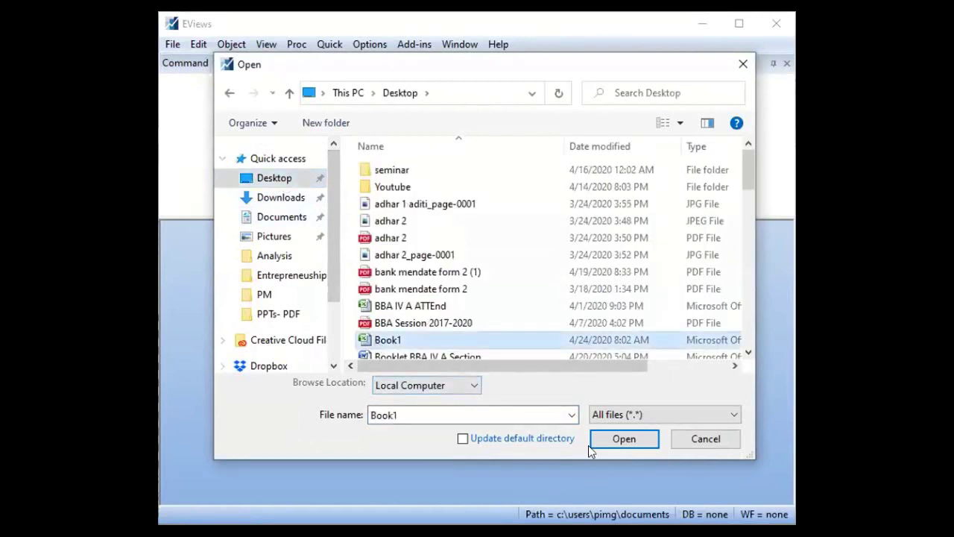
{"action": "left_click", "coordinate": [625, 438]}
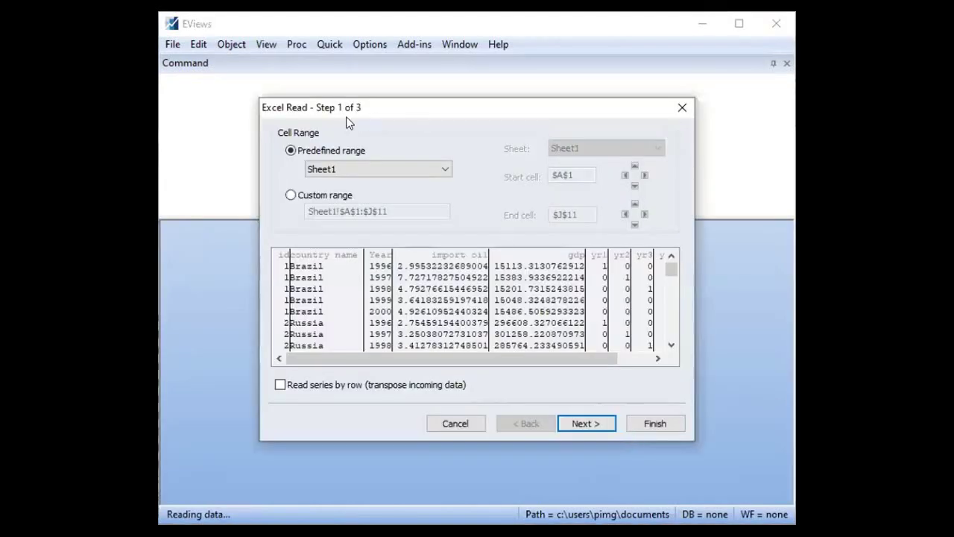
- Import Sheet1 into a new Dated Panel workfile with id and year as identifier series, without linking to the external source
{"action": "left_click", "coordinate": [575, 422]}
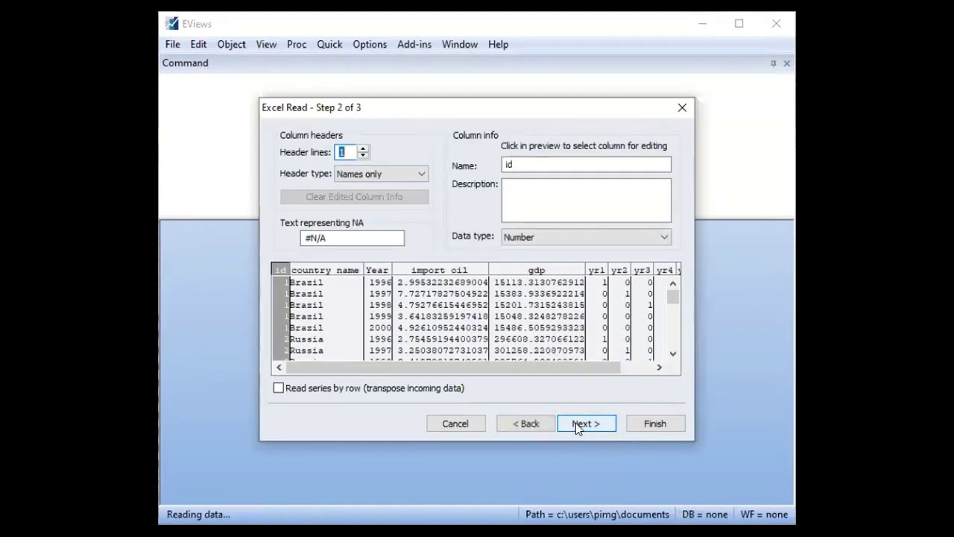
{"action": "left_click", "coordinate": [575, 423]}
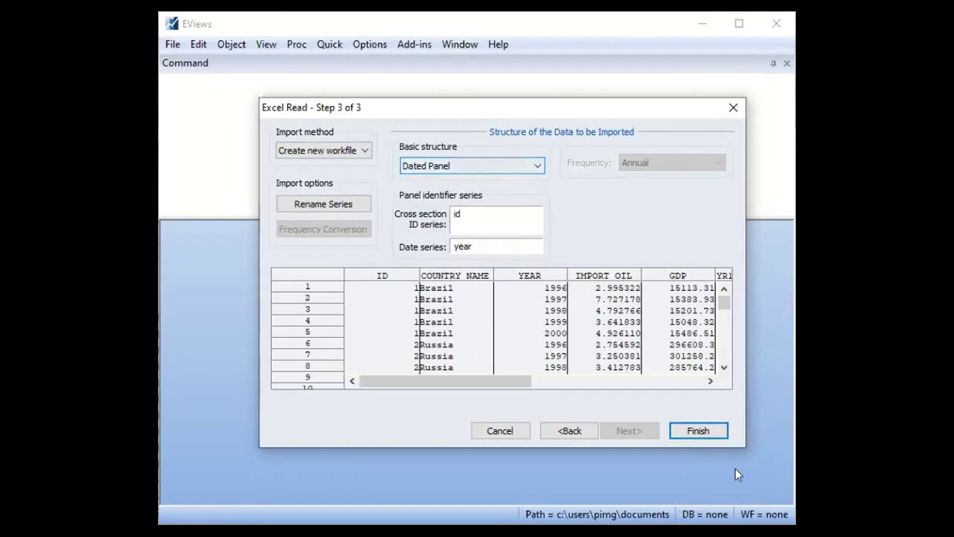
{"action": "left_click", "coordinate": [709, 432]}
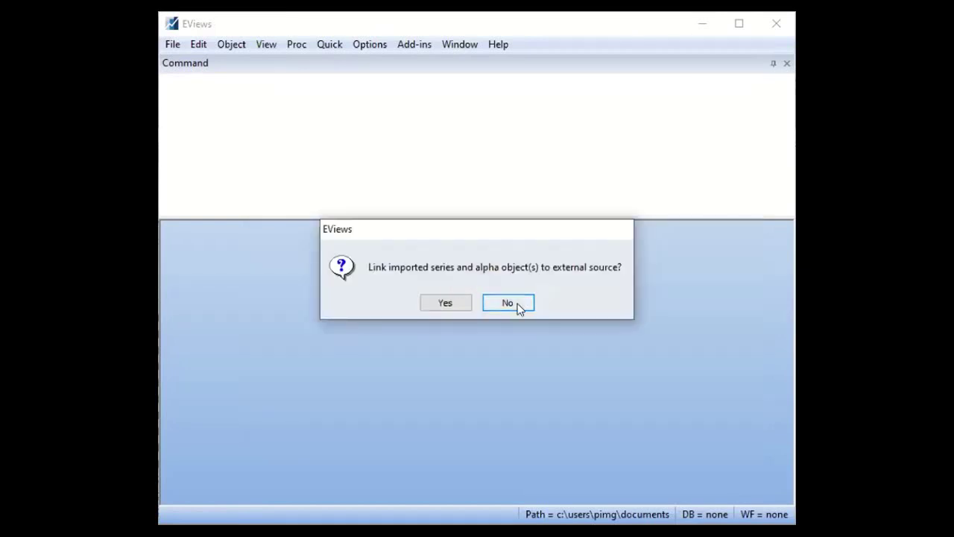
{"action": "left_click", "coordinate": [512, 302]}
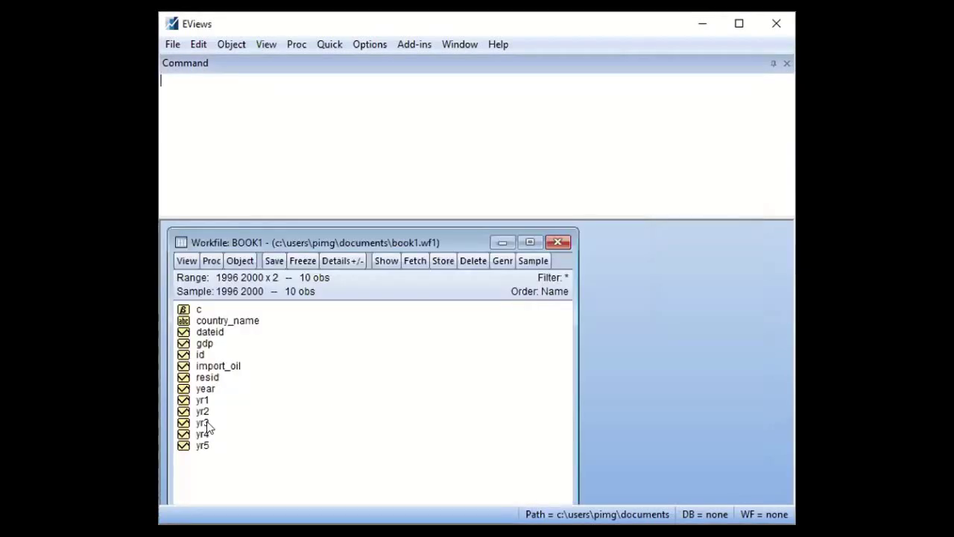
{"action": "left_click", "coordinate": [203, 321]}
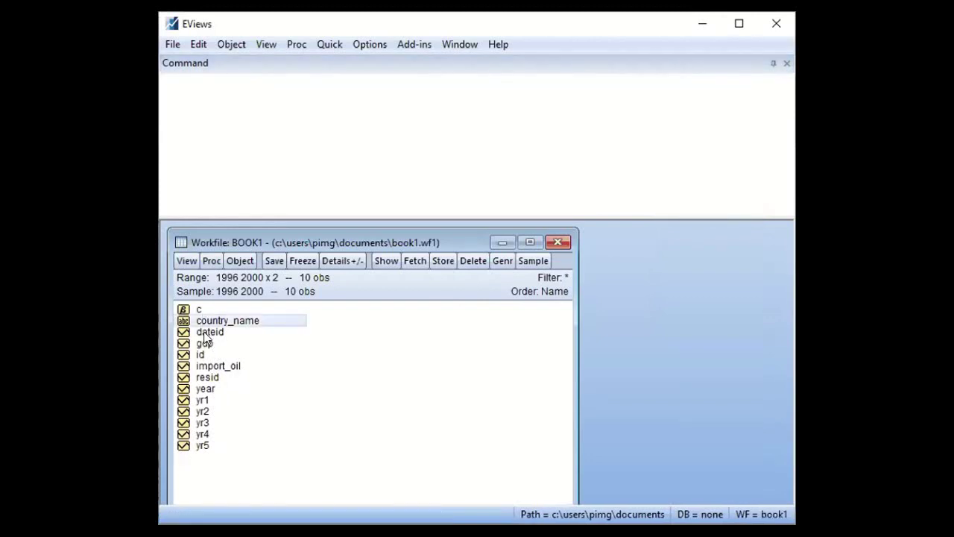
{"action": "left_click", "coordinate": [205, 333]}
{"action": "left_click", "coordinate": [201, 355]}
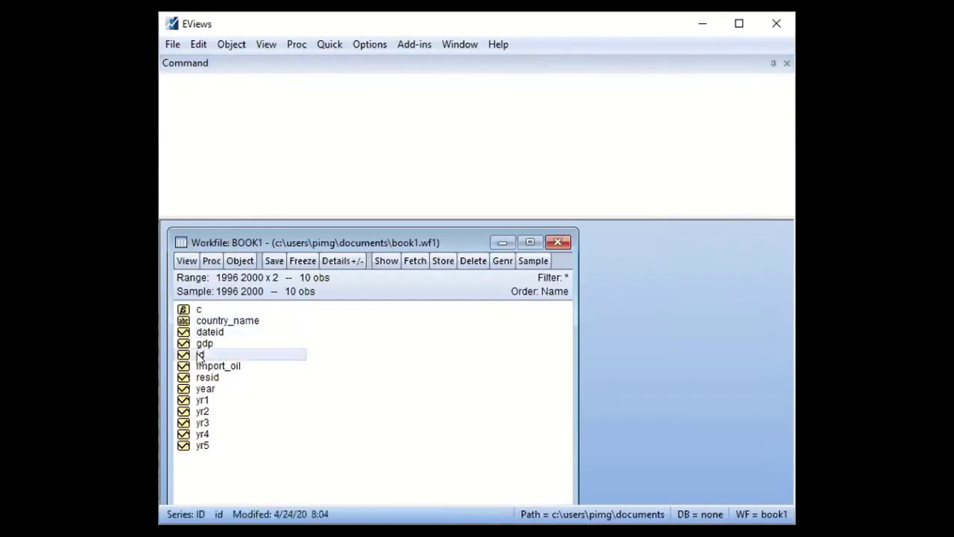
{"action": "left_click", "coordinate": [206, 388]}
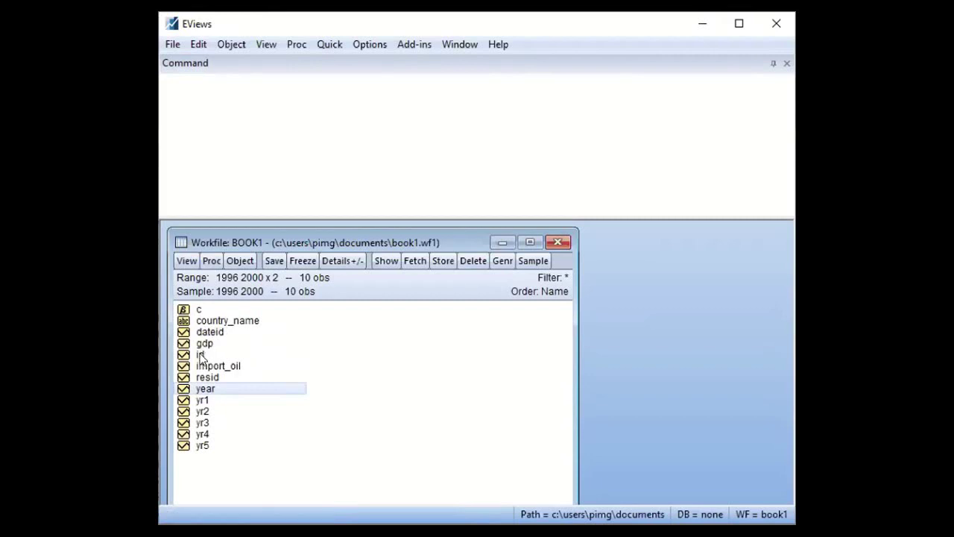
- Open id, year, country_name, gdp, import_oil and yr1 to yr5, in that order, as one group and maximize its window
{"action": "left_click", "coordinate": [200, 355]}
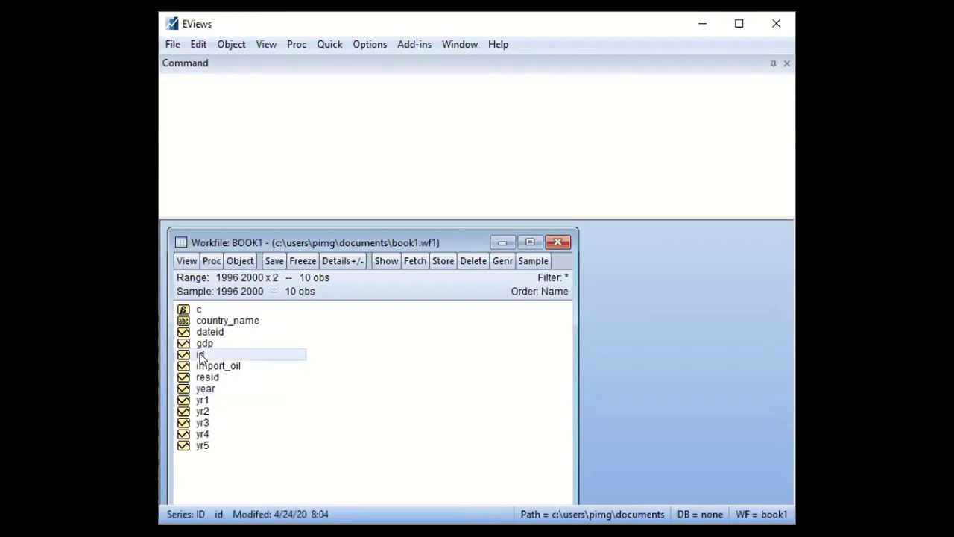
{"action": "left_click", "coordinate": [207, 390], "text": "ctrl"}
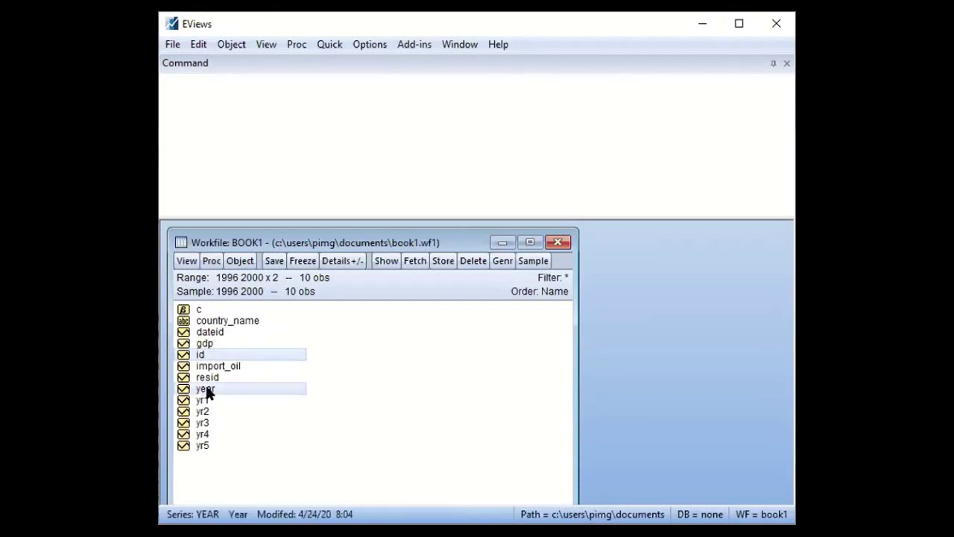
{"action": "left_click", "coordinate": [227, 322], "text": "ctrl"}
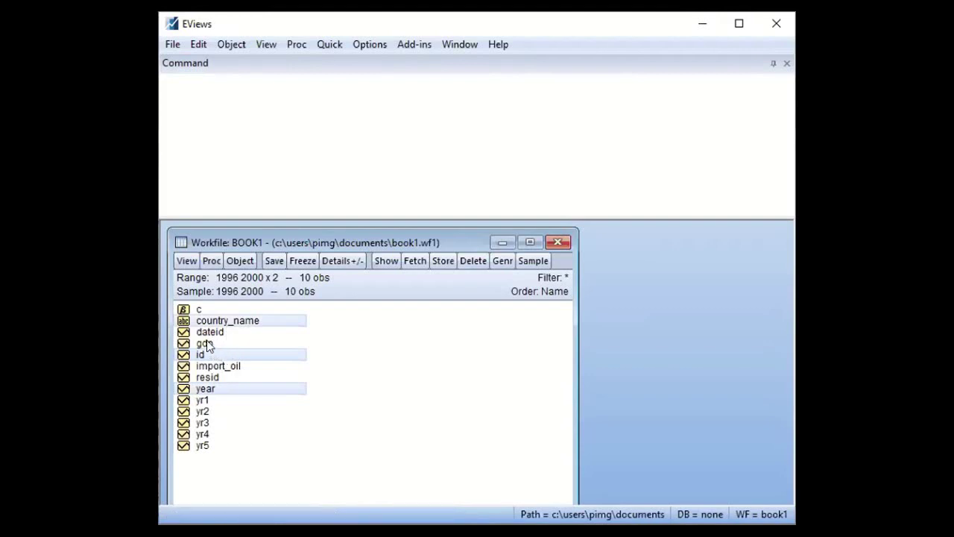
{"action": "left_click", "coordinate": [206, 342], "text": "ctrl"}
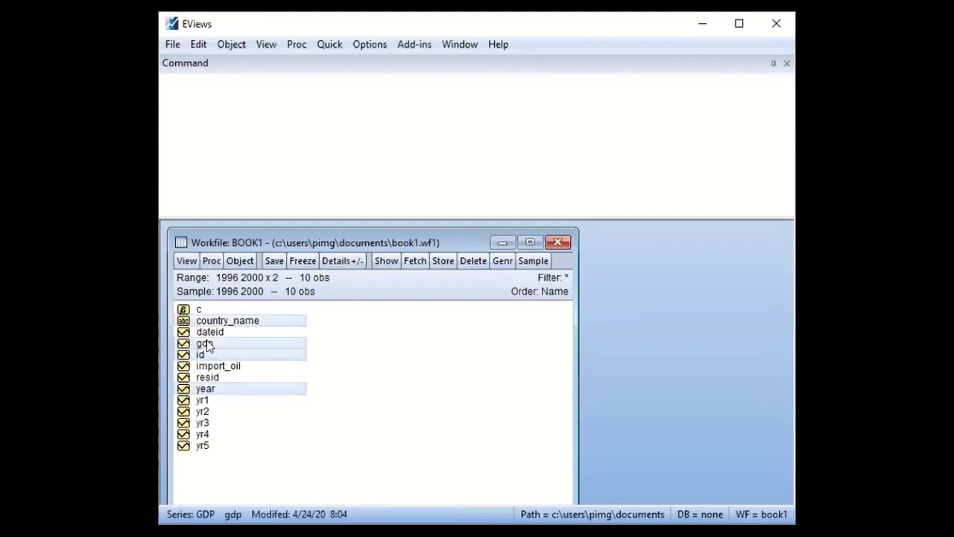
{"action": "left_click", "coordinate": [217, 366], "text": "ctrl"}
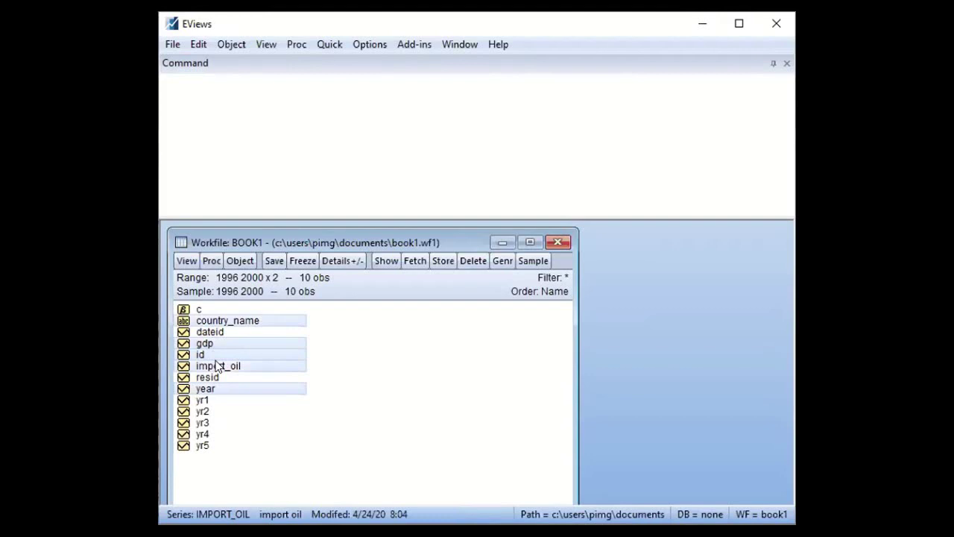
{"action": "left_click", "coordinate": [203, 400], "text": "ctrl"}
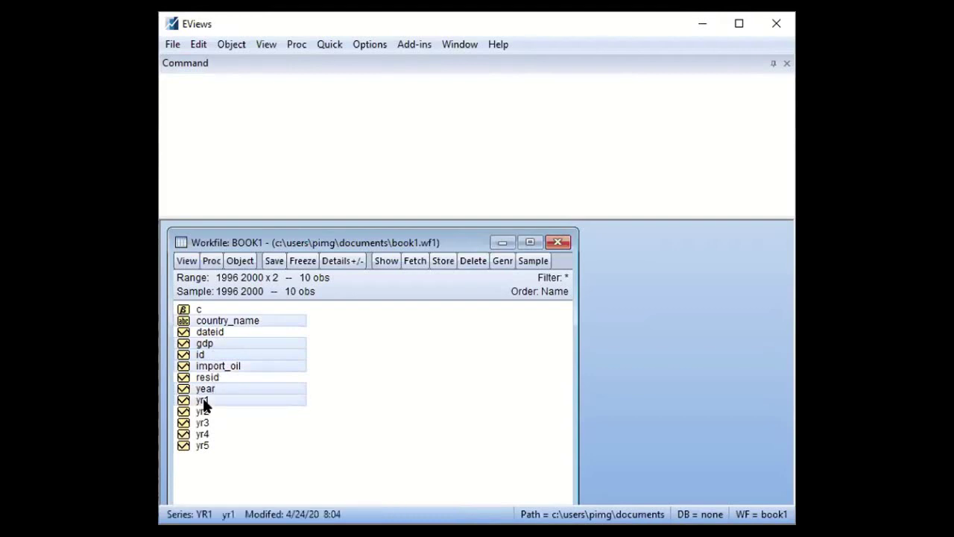
{"action": "left_click", "coordinate": [204, 412], "text": "ctrl"}
{"action": "left_click", "coordinate": [204, 422], "text": "ctrl"}
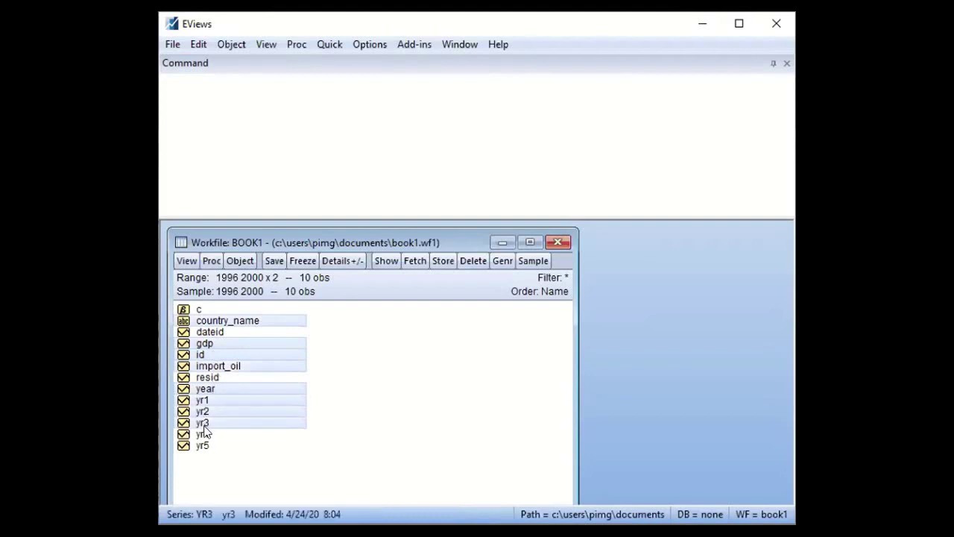
{"action": "left_click", "coordinate": [203, 434], "text": "ctrl"}
{"action": "left_click", "coordinate": [204, 445], "text": "ctrl"}
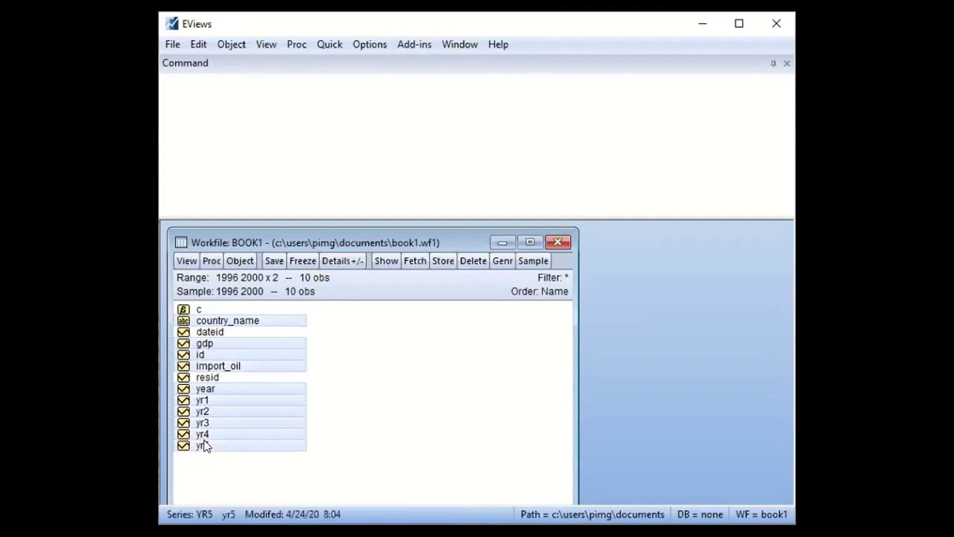
{"action": "right_click", "coordinate": [205, 445]}
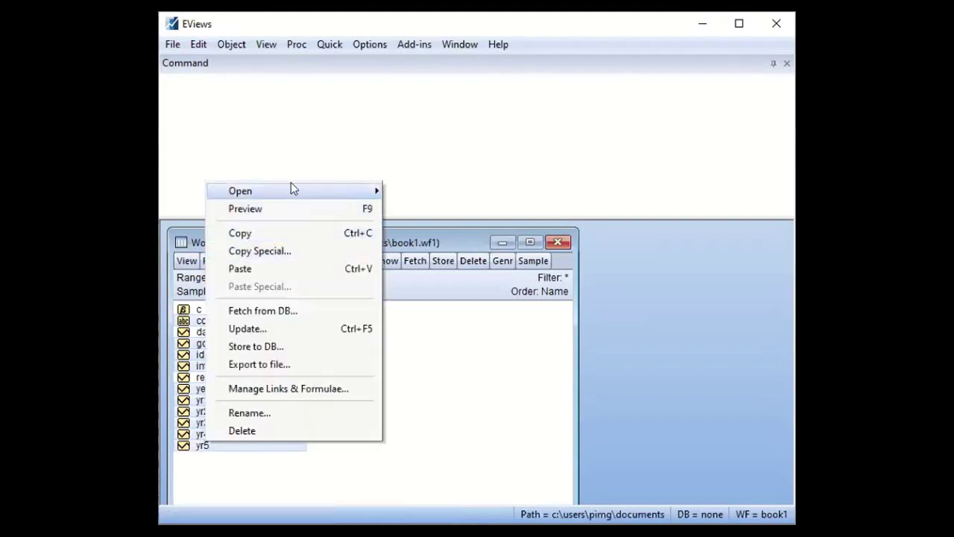
{"action": "mouse_move", "coordinate": [332, 193]}
{"action": "left_click", "coordinate": [415, 189]}
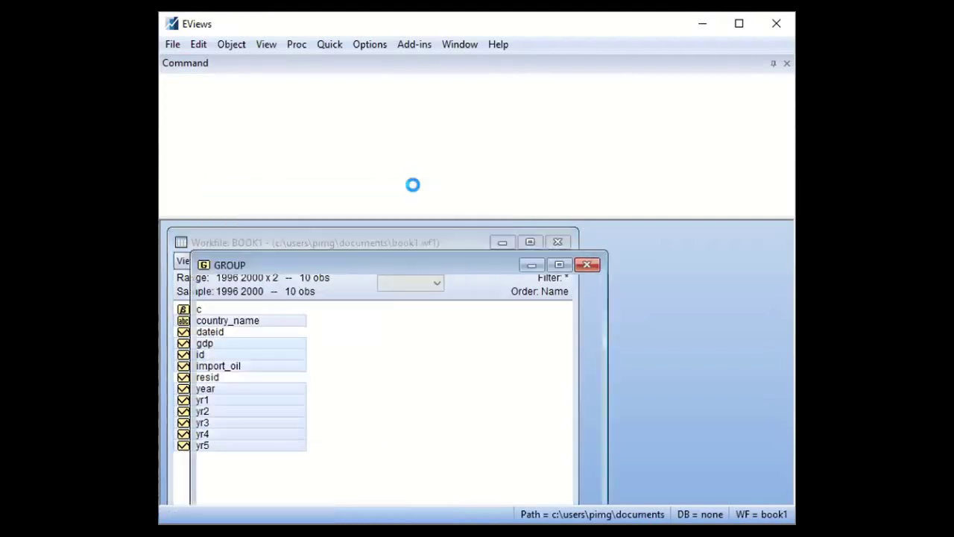
{"action": "left_click", "coordinate": [558, 266]}
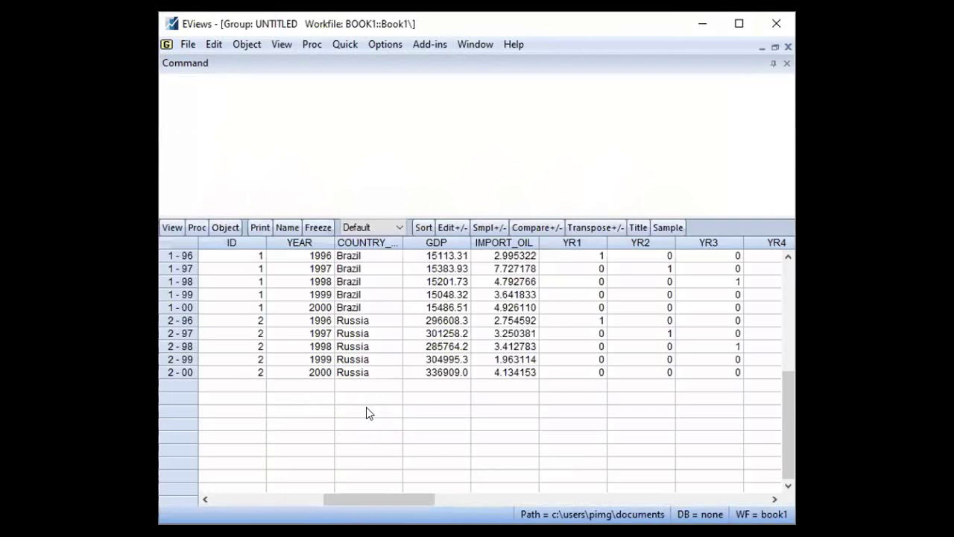
- Examine the group's columns through YR5 and the Brazil and Russia rows, and minimize the group window
{"action": "left_click", "coordinate": [776, 500]}
{"action": "left_click", "coordinate": [776, 500]}
{"action": "left_click", "coordinate": [775, 500]}
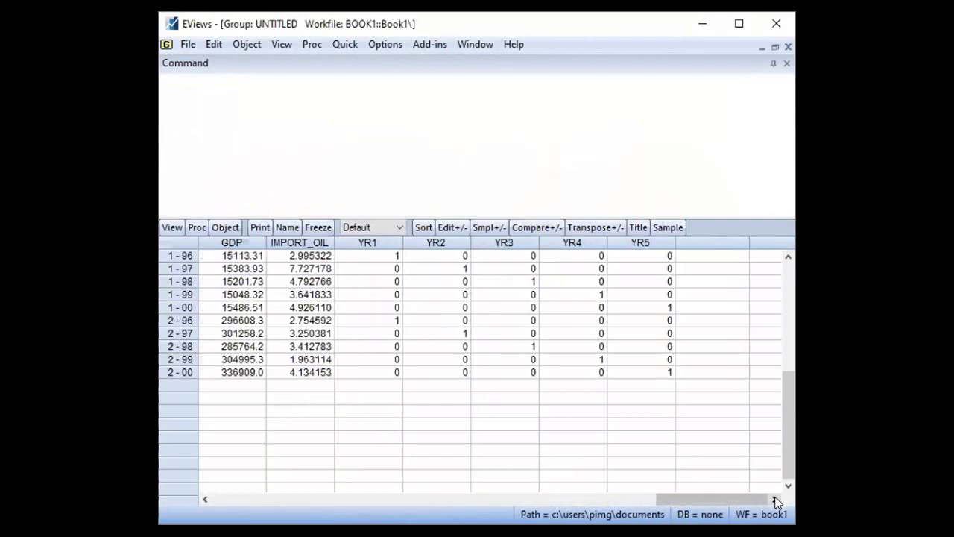
{"action": "left_click", "coordinate": [205, 500]}
{"action": "left_click", "coordinate": [205, 499]}
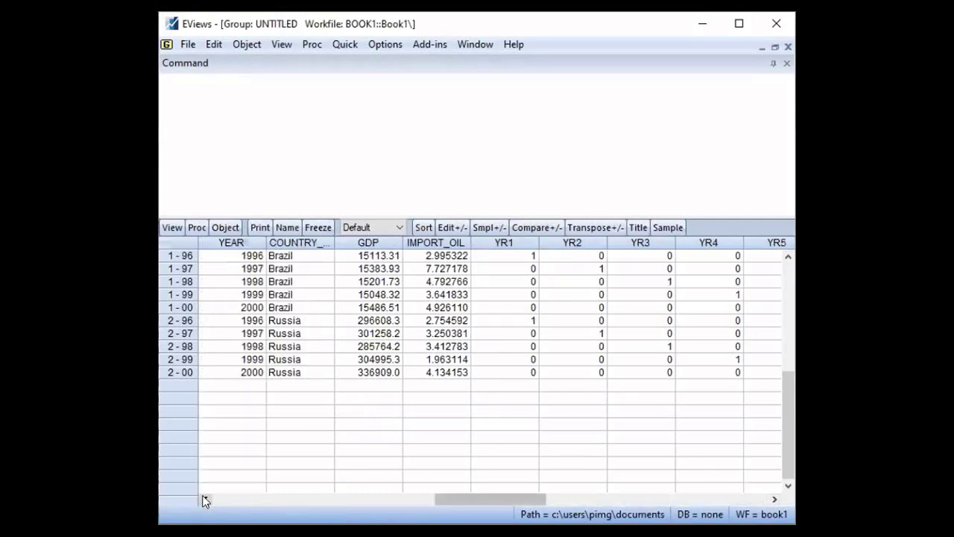
{"action": "left_click", "coordinate": [205, 500]}
{"action": "left_click", "coordinate": [205, 499]}
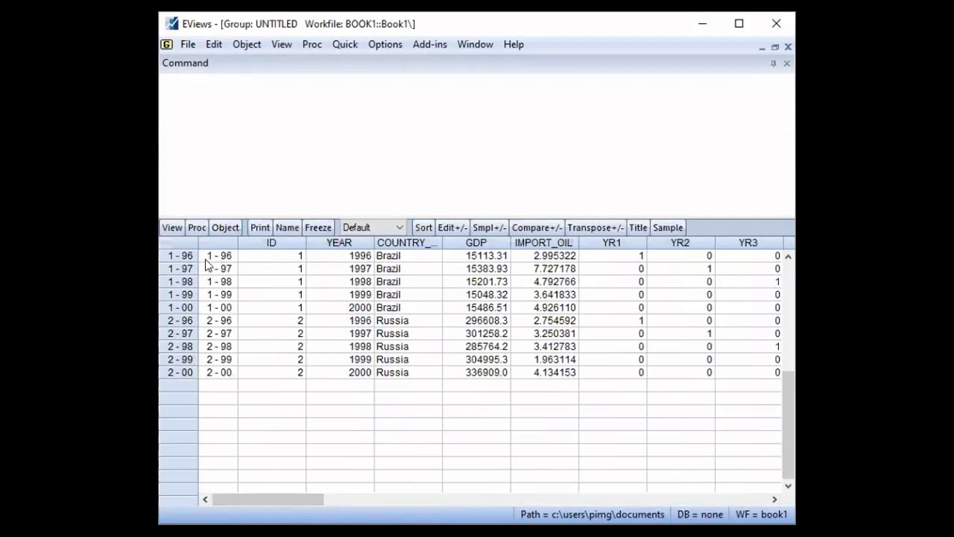
{"action": "left_click", "coordinate": [360, 255]}
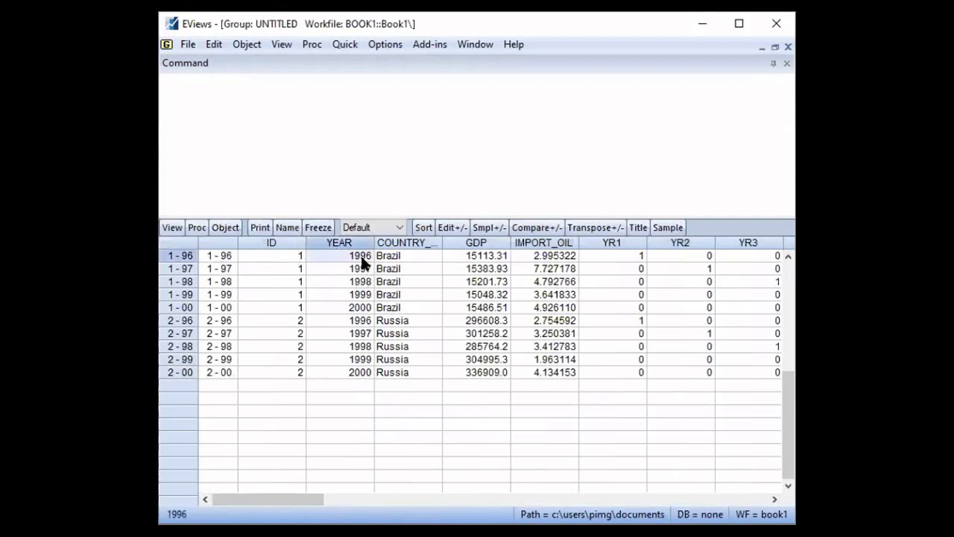
{"action": "left_click", "coordinate": [399, 283]}
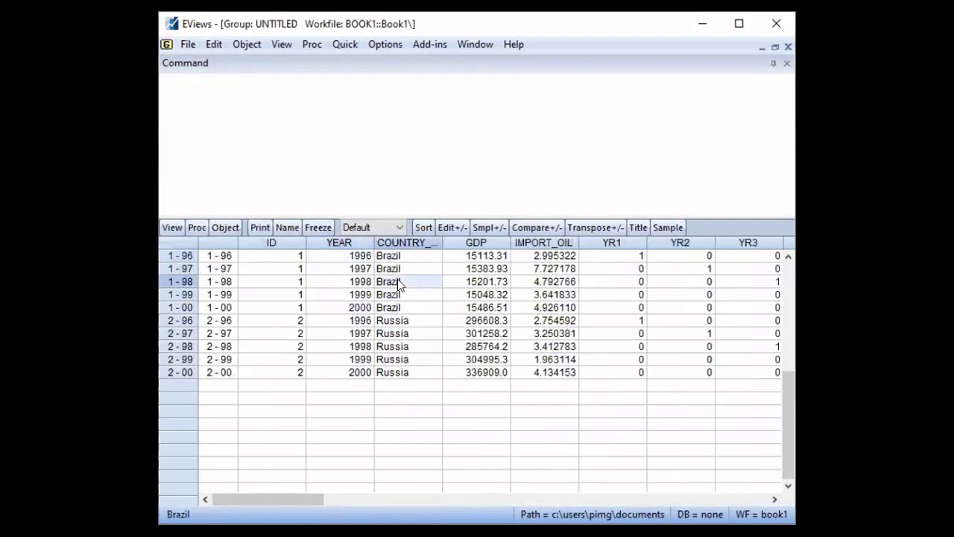
{"action": "left_click", "coordinate": [384, 377]}
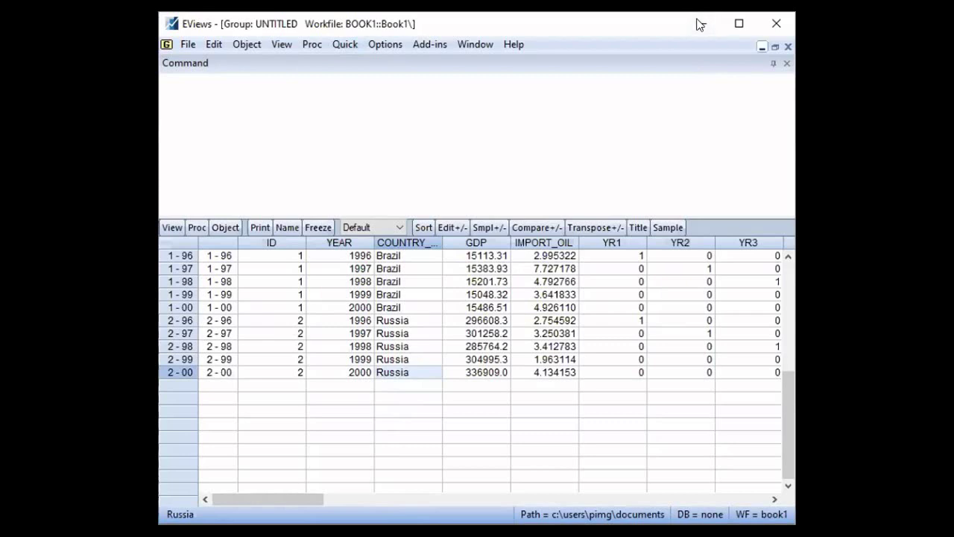
{"action": "left_click", "coordinate": [762, 46]}
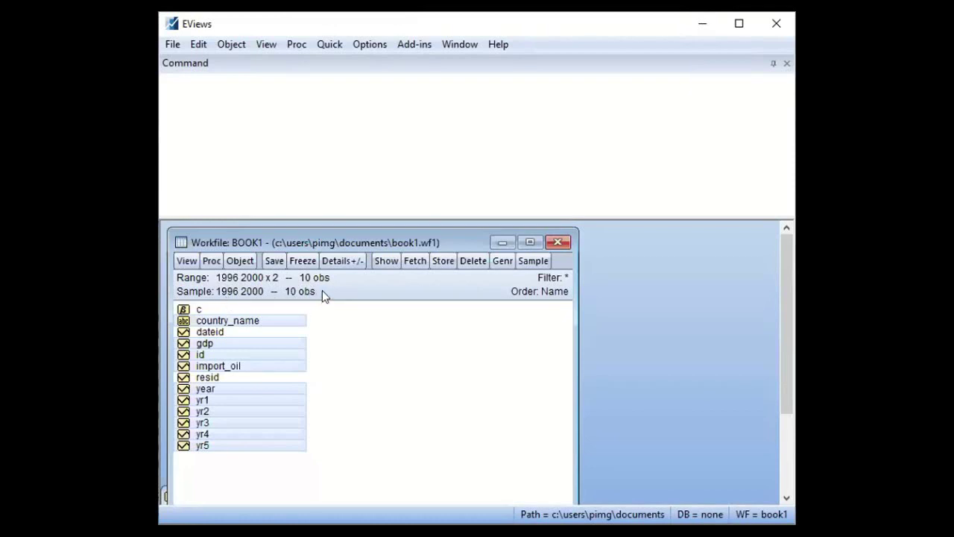
- Try to estimate an equation by Least Squares (LS and AR) for sample 1996 2000 with the equation specification left empty
{"action": "key", "text": "alt+q"}
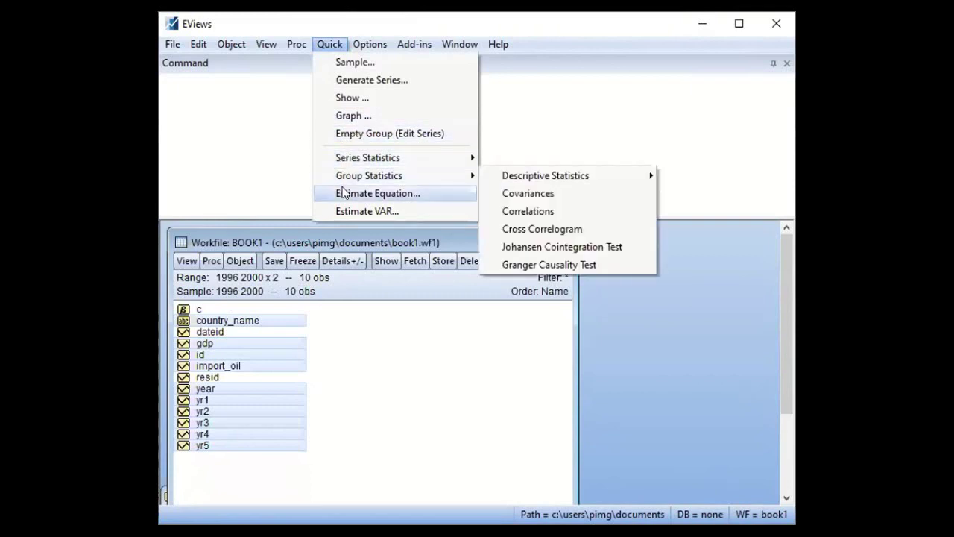
{"action": "left_click", "coordinate": [344, 192]}
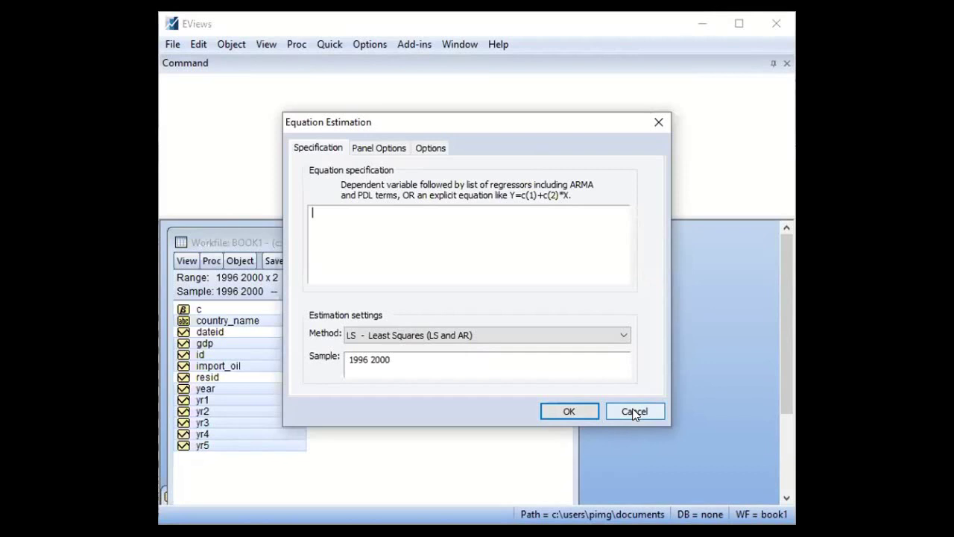
{"action": "left_click", "coordinate": [584, 407]}
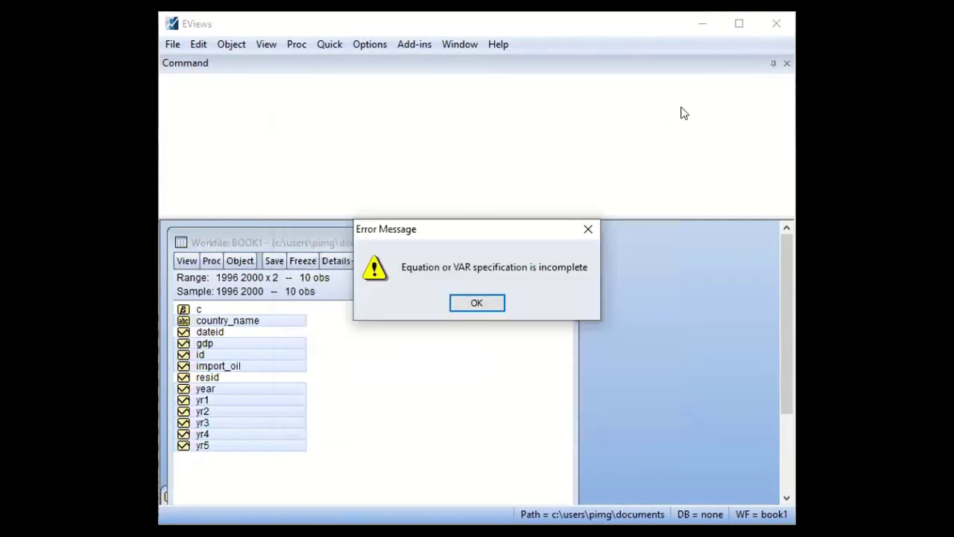